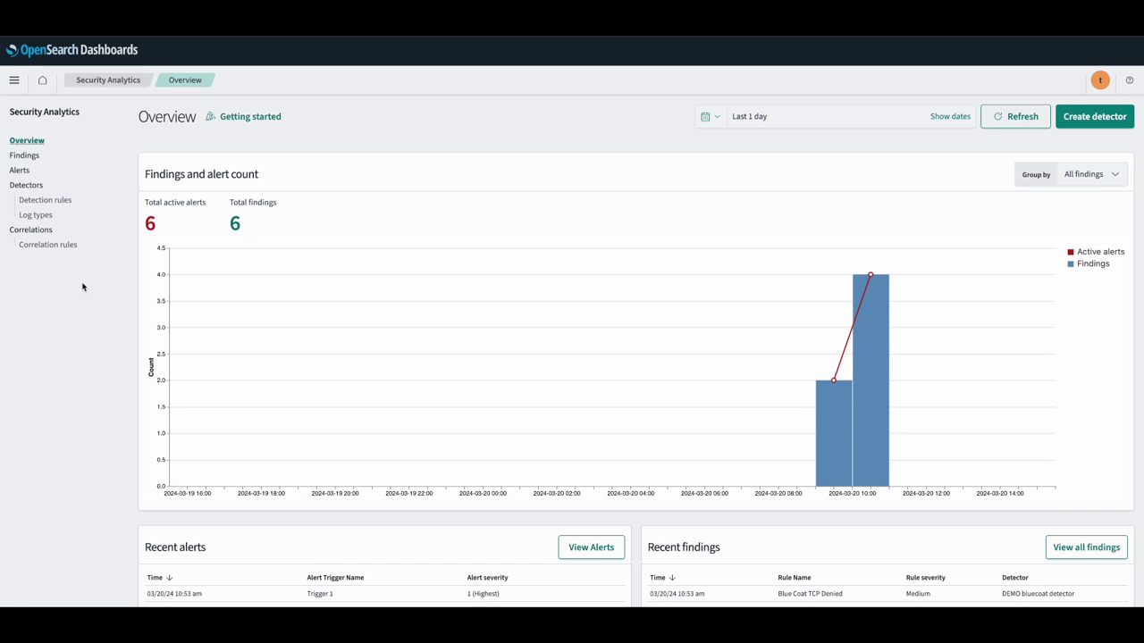
Start a detector named 'cloudtrail detector' on ocsf_api_activity with AWS Cloudtrail log type
{"action": "left_click", "coordinate": [23, 187]}
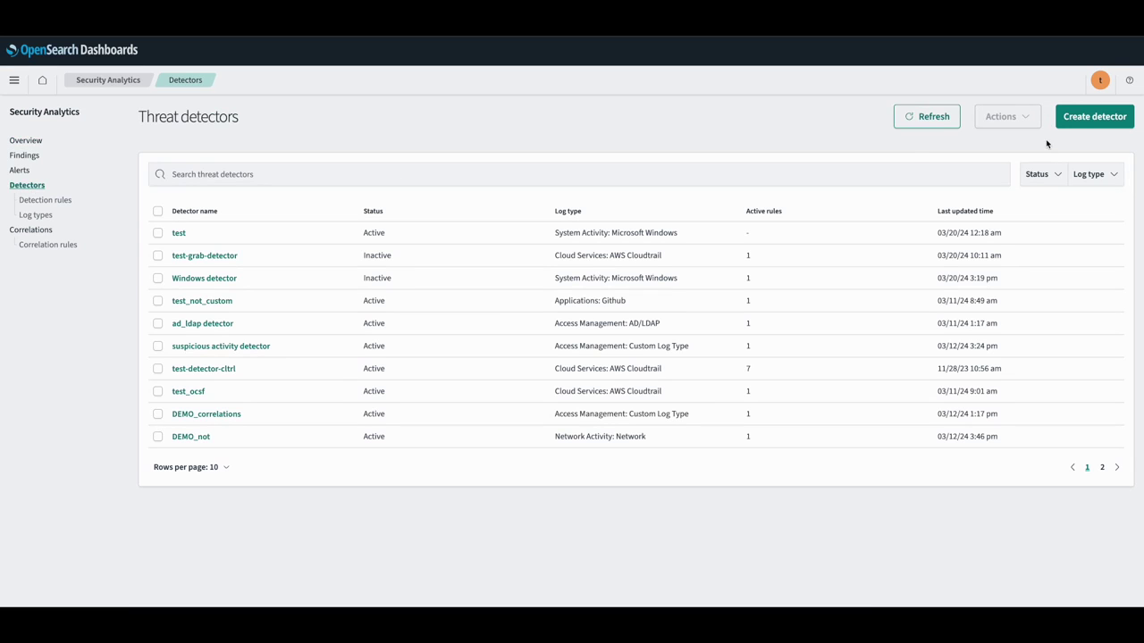
{"action": "left_click", "coordinate": [1077, 121]}
{"action": "left_click", "coordinate": [273, 262]}
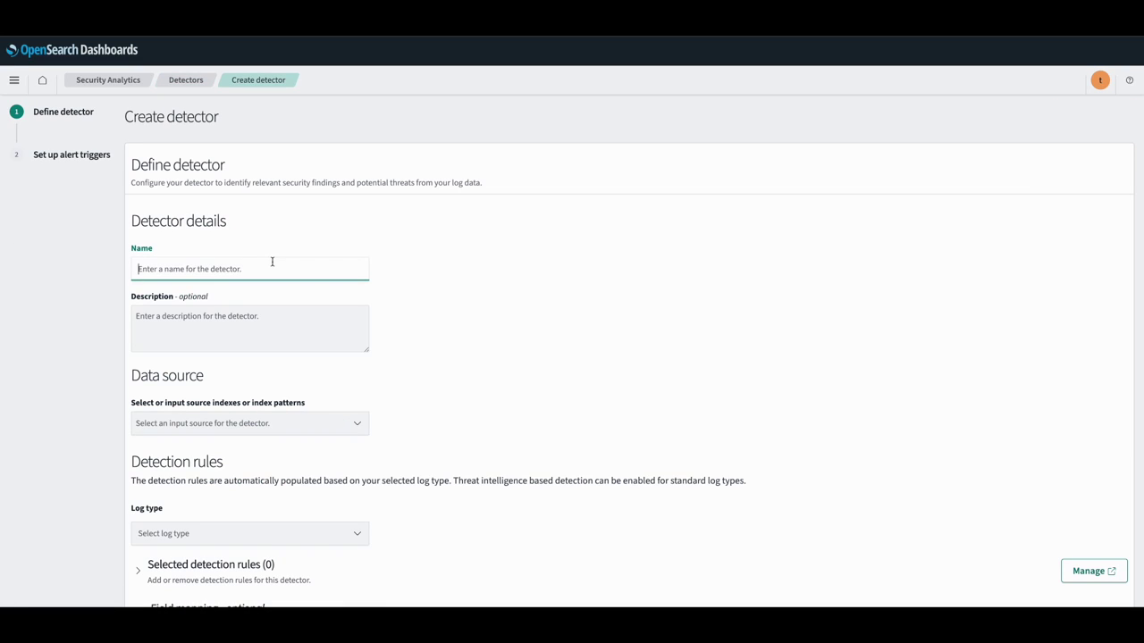
{"action": "type", "text": "cloudtrail detector"}
{"action": "left_click", "coordinate": [258, 419]}
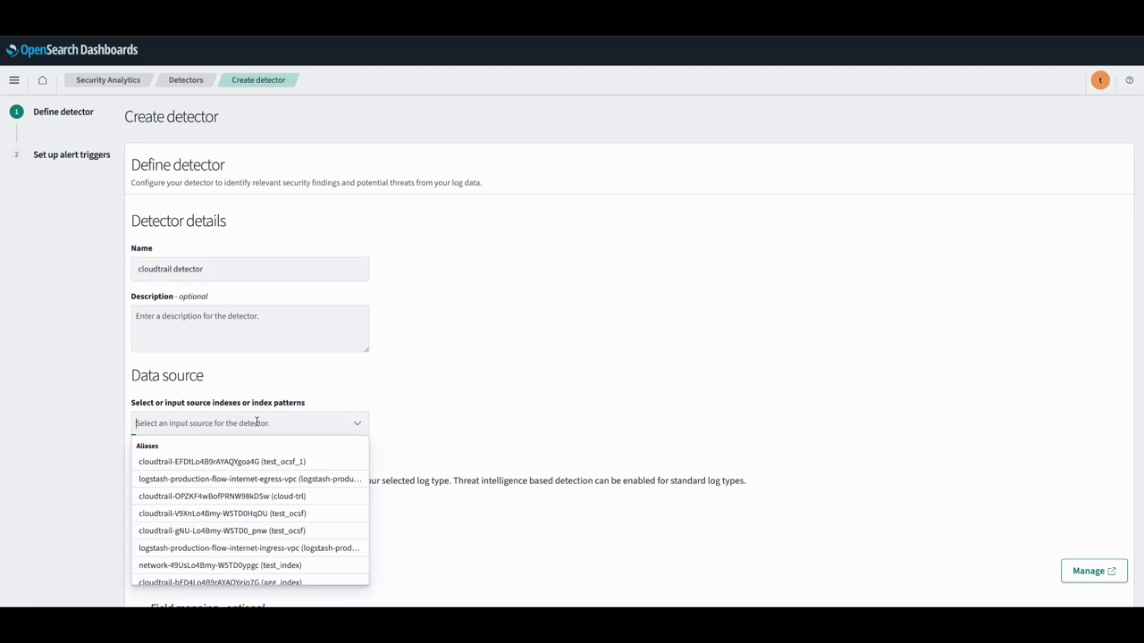
{"action": "type", "text": "ocsf"}
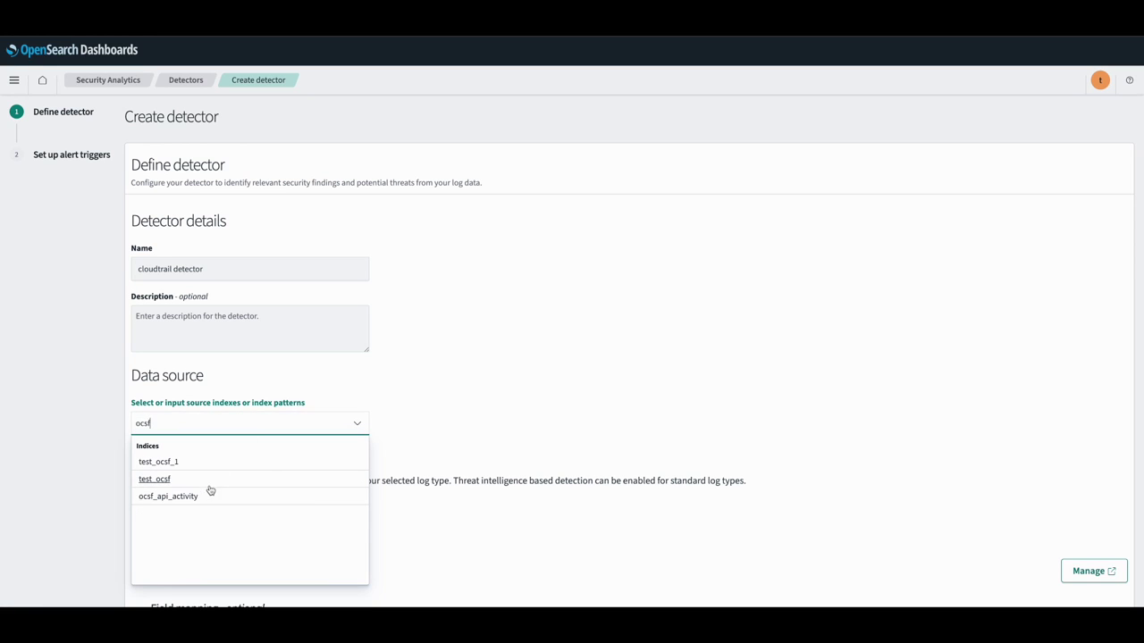
{"action": "left_click", "coordinate": [204, 497]}
{"action": "scroll", "coordinate": [80, 461], "scroll_direction": "down", "scroll_amount": 2}
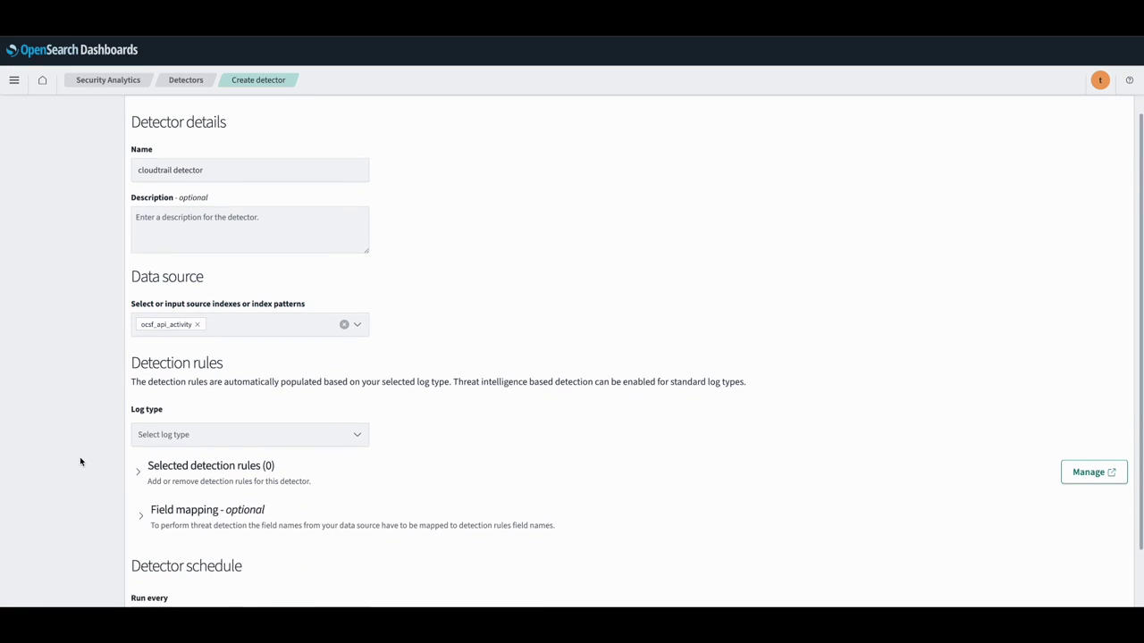
{"action": "left_click", "coordinate": [197, 437]}
{"action": "type", "text": "cloud"}
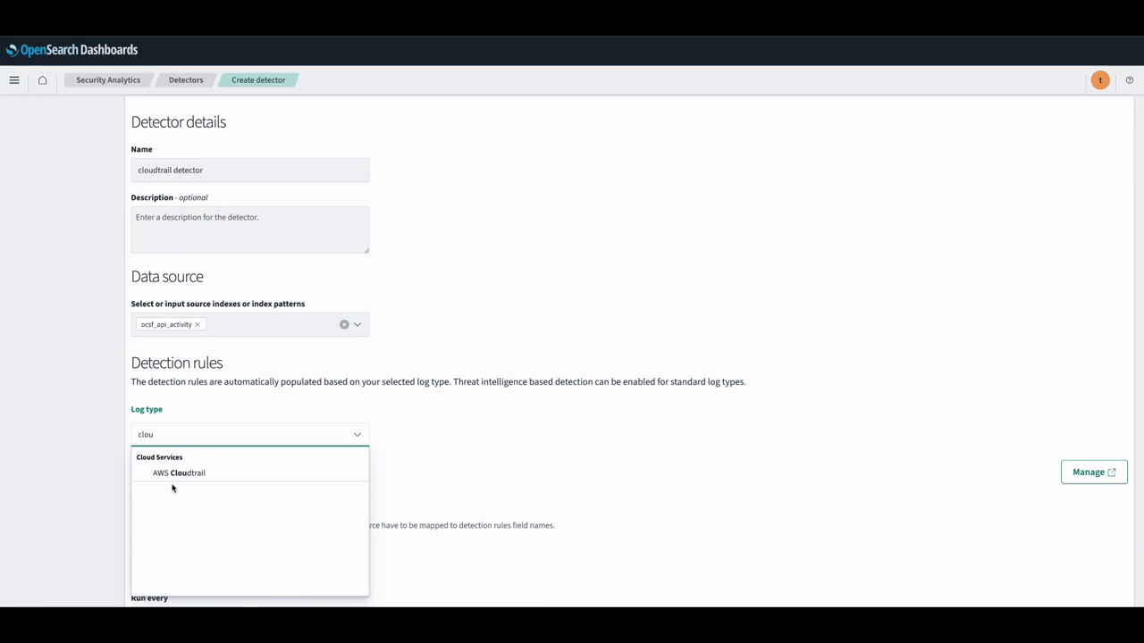
{"action": "left_click", "coordinate": [173, 480]}
Enable only the AWS Lambda Function Created or Invoked rule and turn off threat intelligence
{"action": "scroll", "coordinate": [56, 482], "scroll_direction": "down", "scroll_amount": 3}
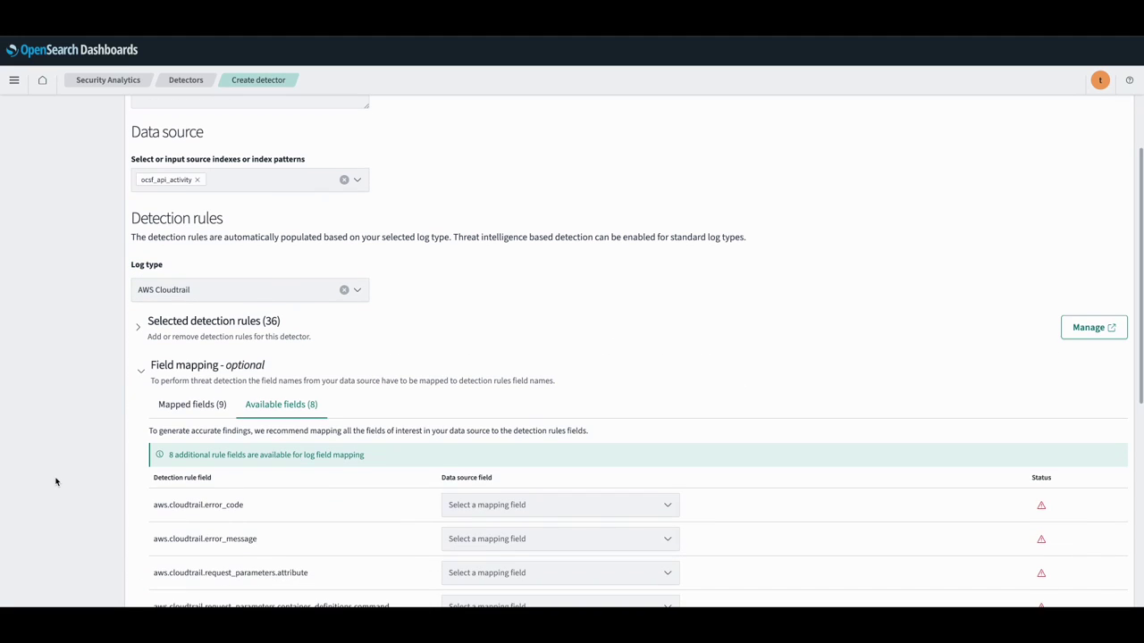
{"action": "left_click", "coordinate": [152, 323]}
{"action": "left_click", "coordinate": [158, 399]}
{"action": "left_click", "coordinate": [215, 361]}
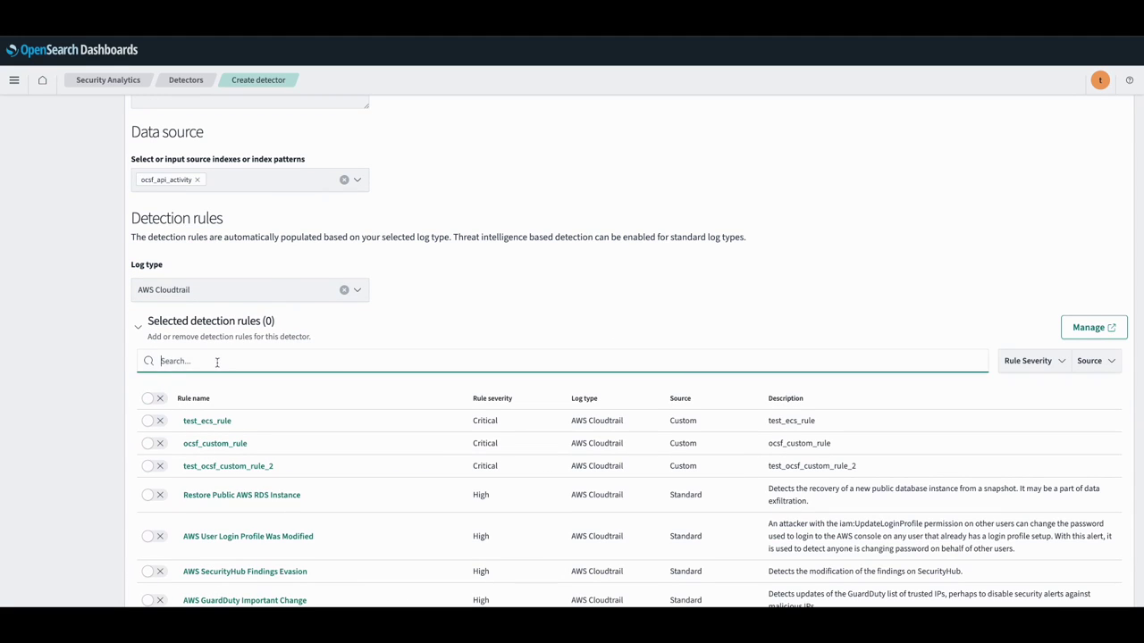
{"action": "type", "text": "aws lambda"}
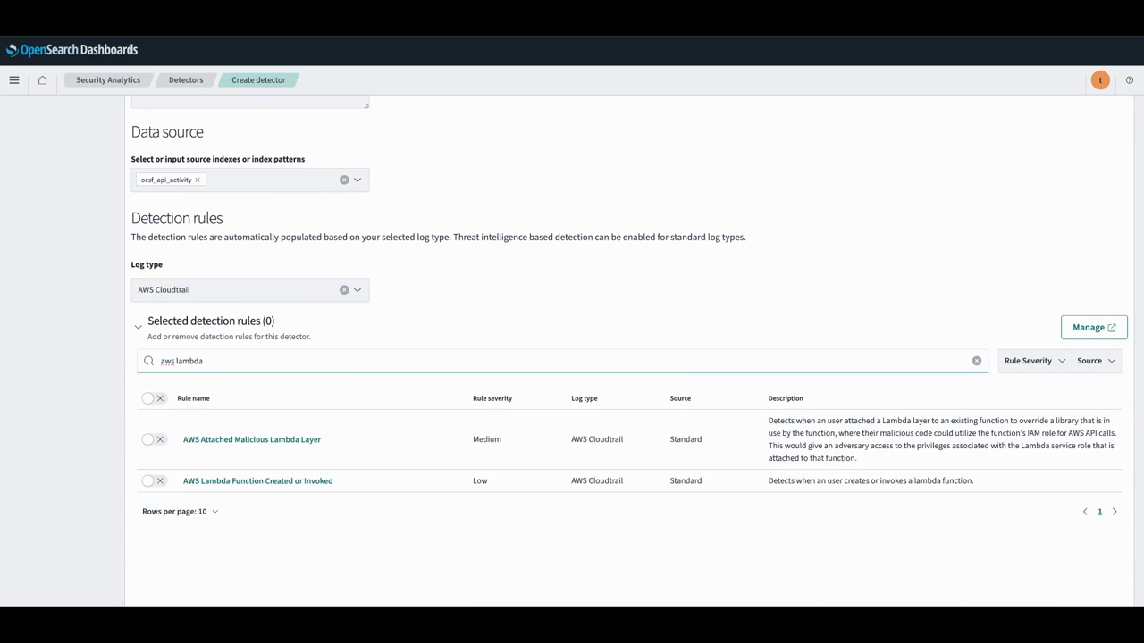
{"action": "left_click", "coordinate": [148, 483]}
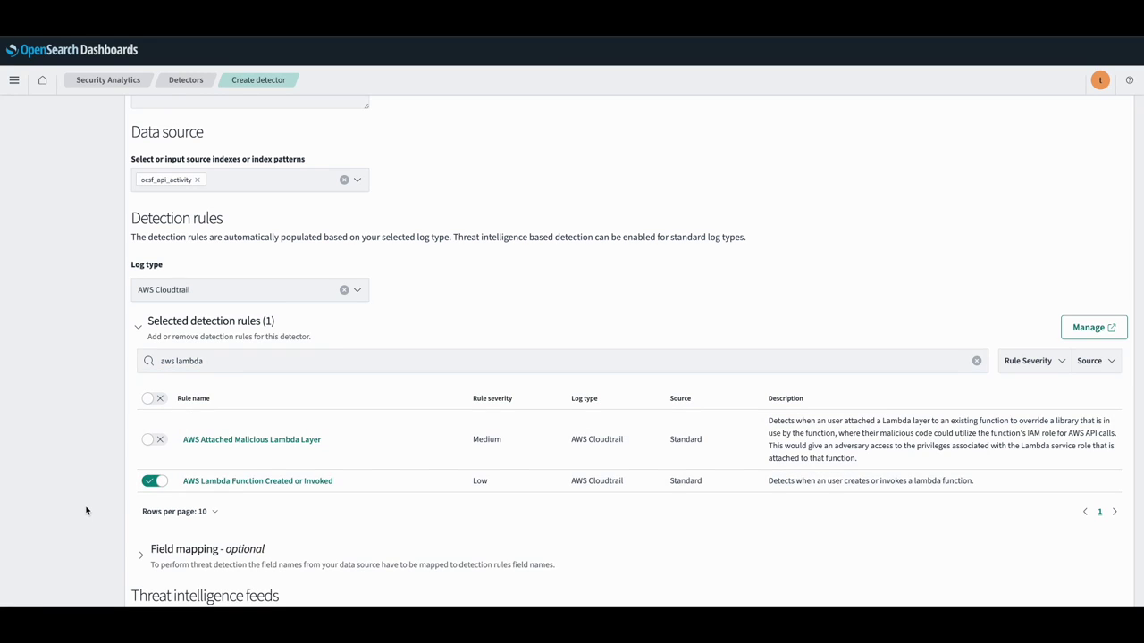
{"action": "scroll", "coordinate": [87, 510], "scroll_direction": "down", "scroll_amount": 3}
{"action": "left_click", "coordinate": [135, 421]}
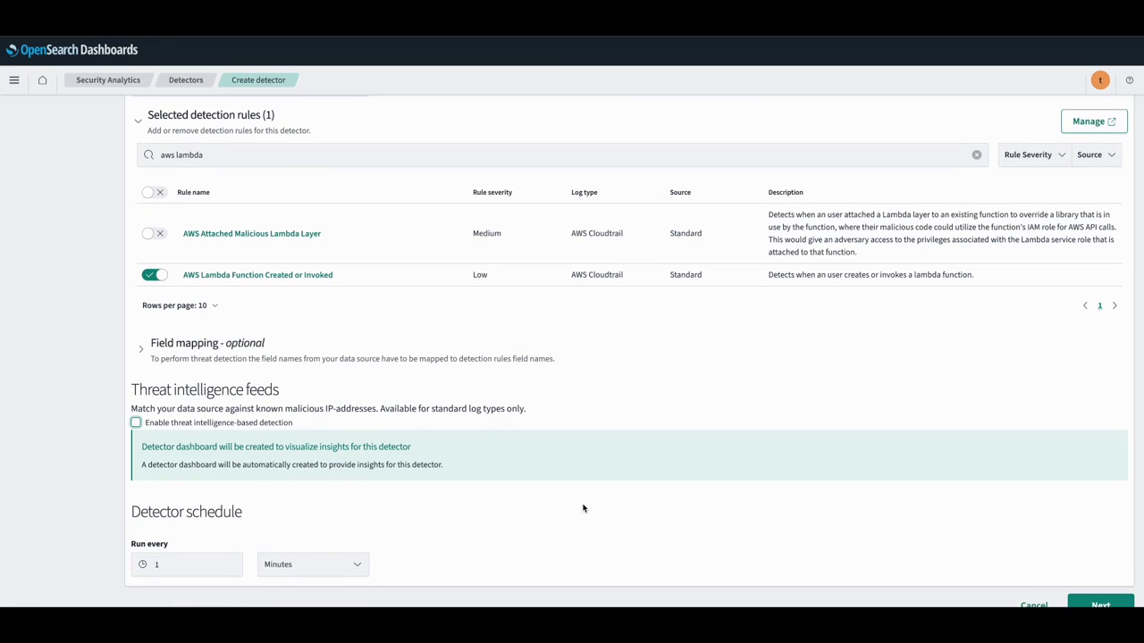
Send alert notifications to the chime channel and create the cloudtrail detector
{"action": "left_click", "coordinate": [1098, 604]}
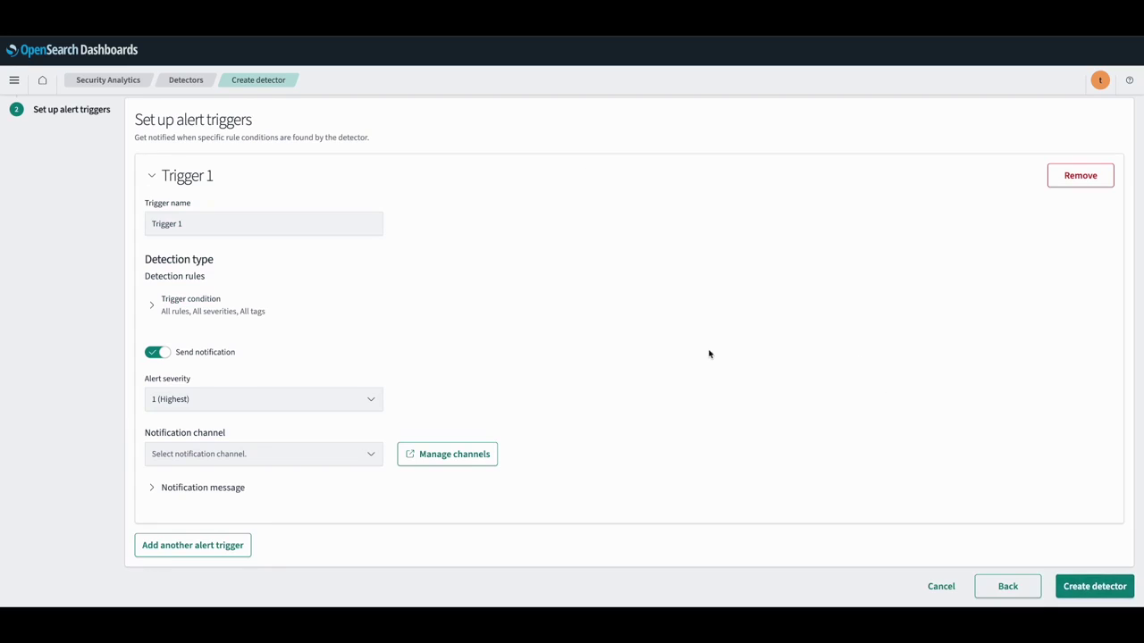
{"action": "left_click", "coordinate": [350, 458]}
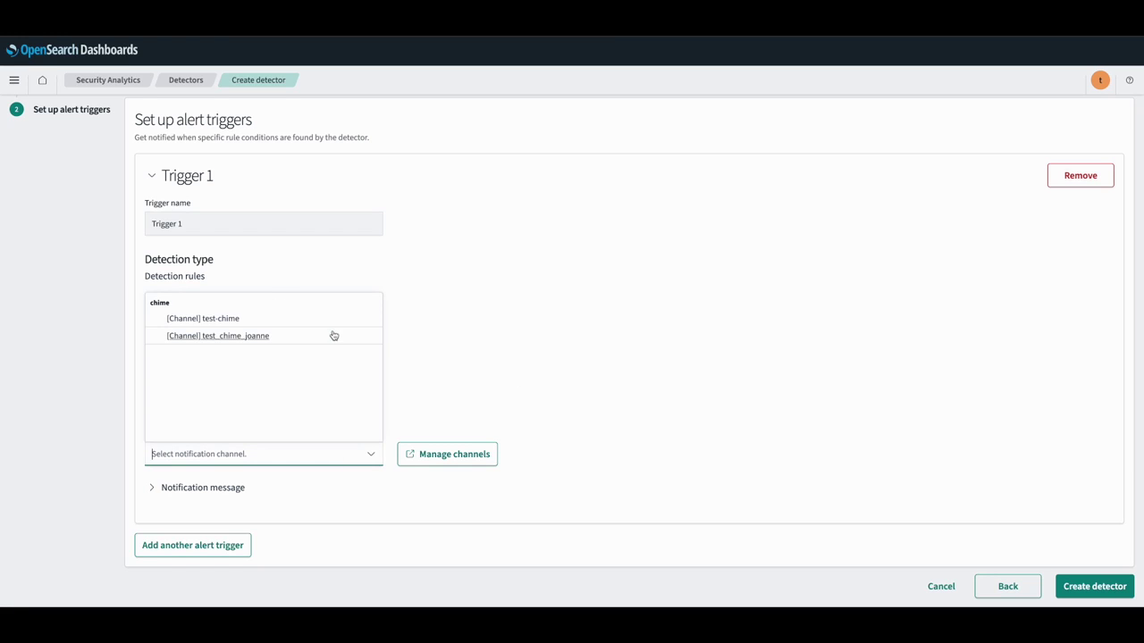
{"action": "left_click", "coordinate": [333, 335]}
{"action": "left_click", "coordinate": [1093, 586]}
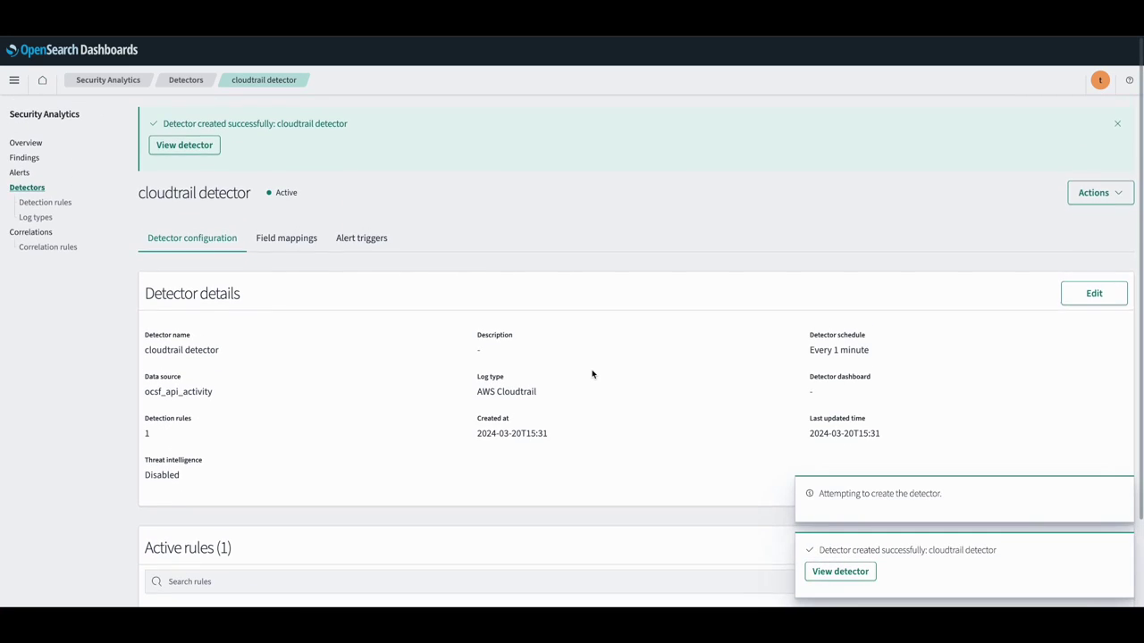
{"action": "left_click", "coordinate": [41, 187]}
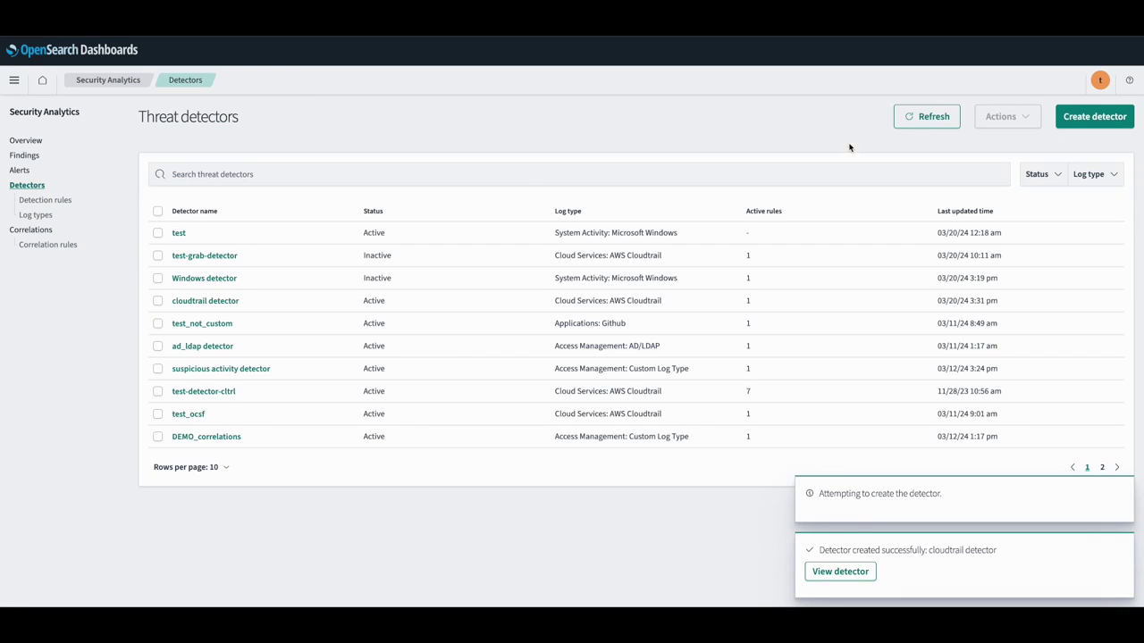
Start a detector named 'windows detector' on the windows index with Microsoft Windows log type
{"action": "left_click", "coordinate": [1085, 117]}
{"action": "left_click", "coordinate": [298, 265]}
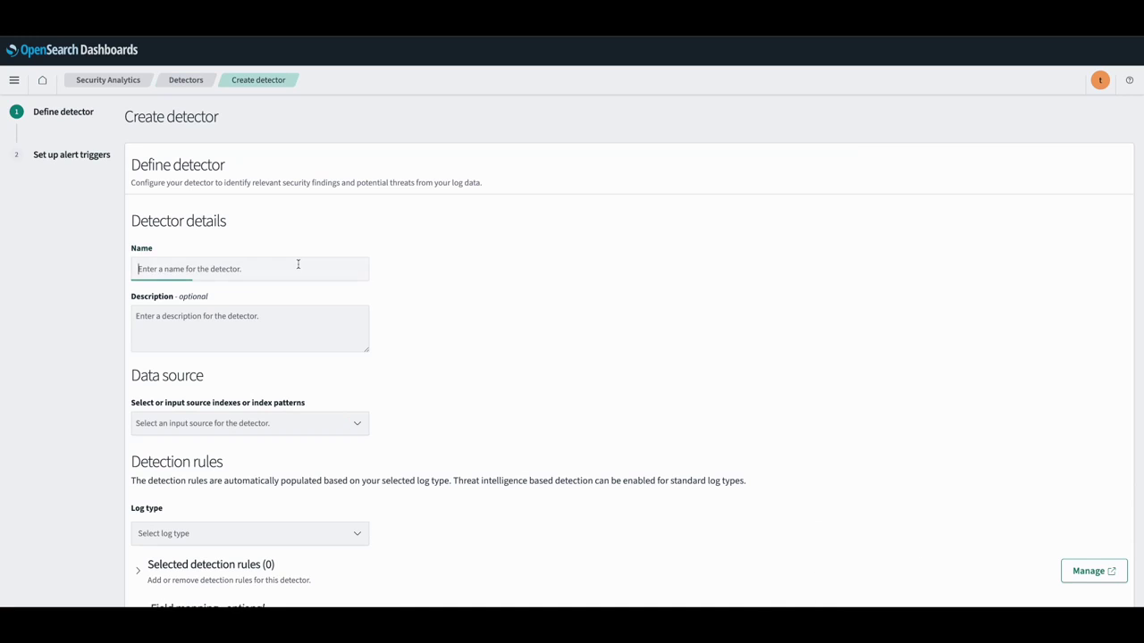
{"action": "type", "text": "windows detector"}
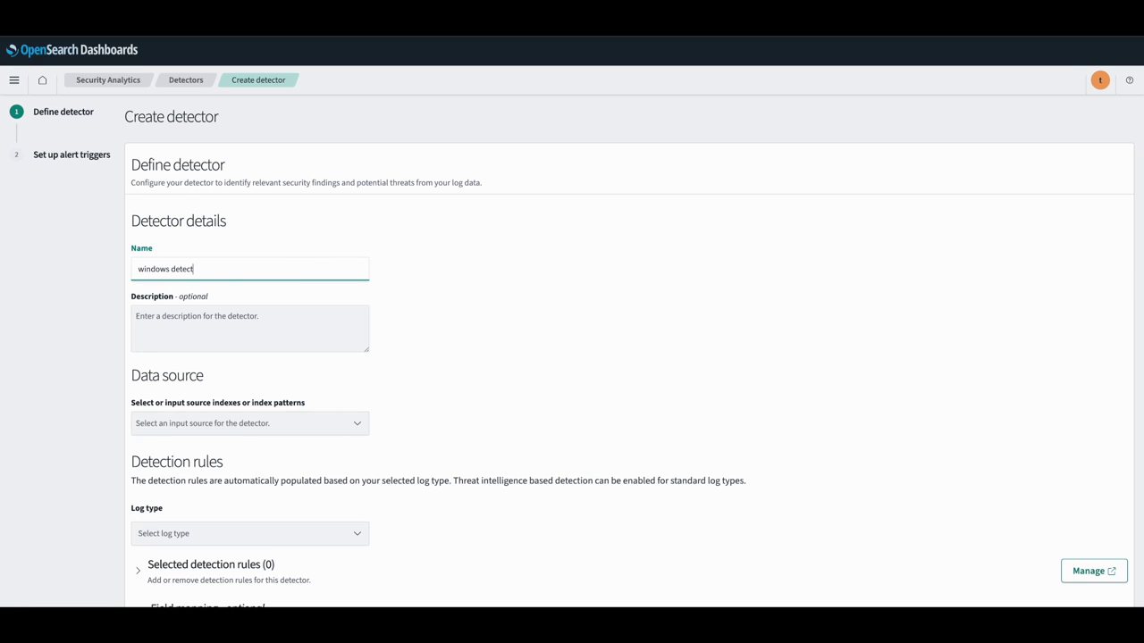
{"action": "left_click", "coordinate": [210, 427]}
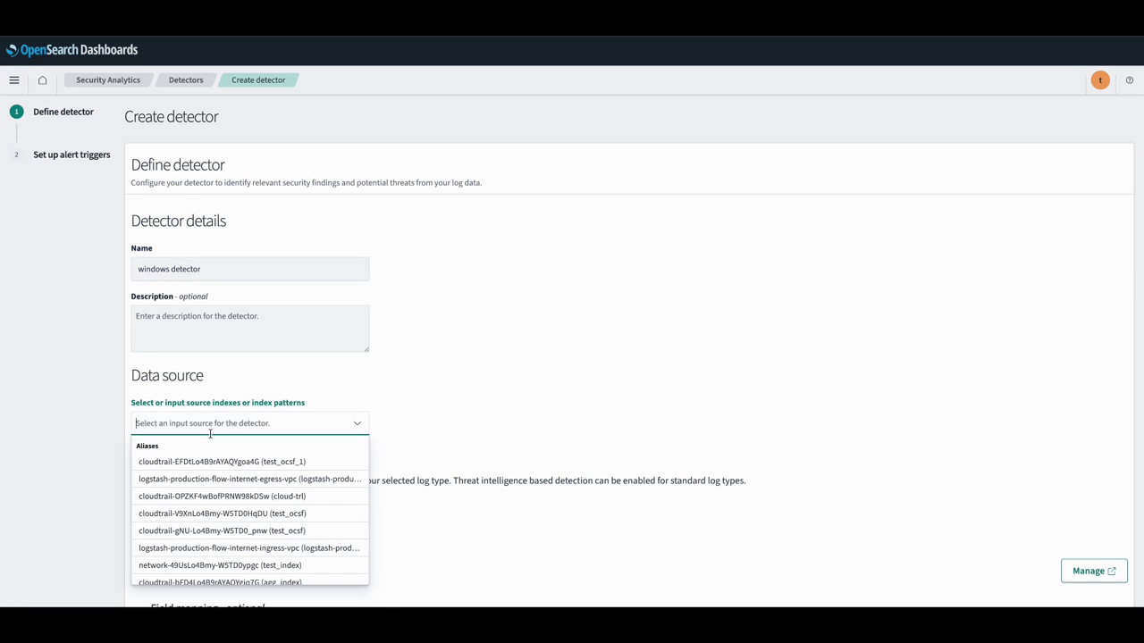
{"action": "type", "text": "wi"}
{"action": "left_click", "coordinate": [194, 461]}
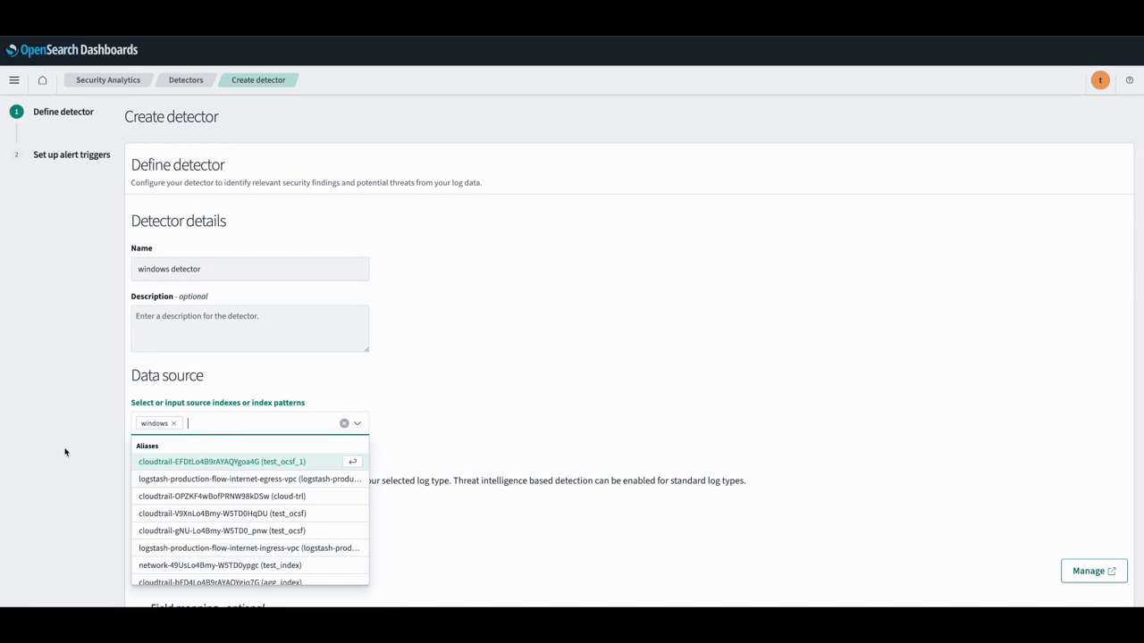
{"action": "scroll", "coordinate": [66, 452], "scroll_direction": "down", "scroll_amount": 3}
{"action": "left_click", "coordinate": [203, 384]}
{"action": "type", "text": "win"}
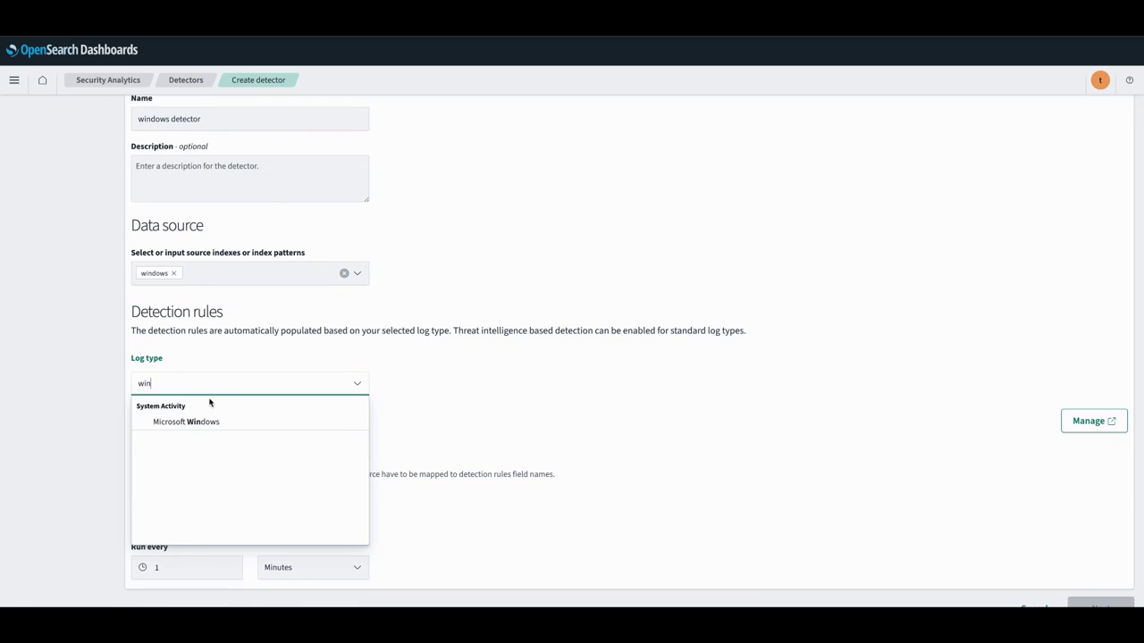
{"action": "left_click", "coordinate": [192, 421]}
Enable only the QuarksPwDump Clearing Access History rule and turn off threat intelligence
{"action": "scroll", "coordinate": [55, 423], "scroll_direction": "down", "scroll_amount": 3}
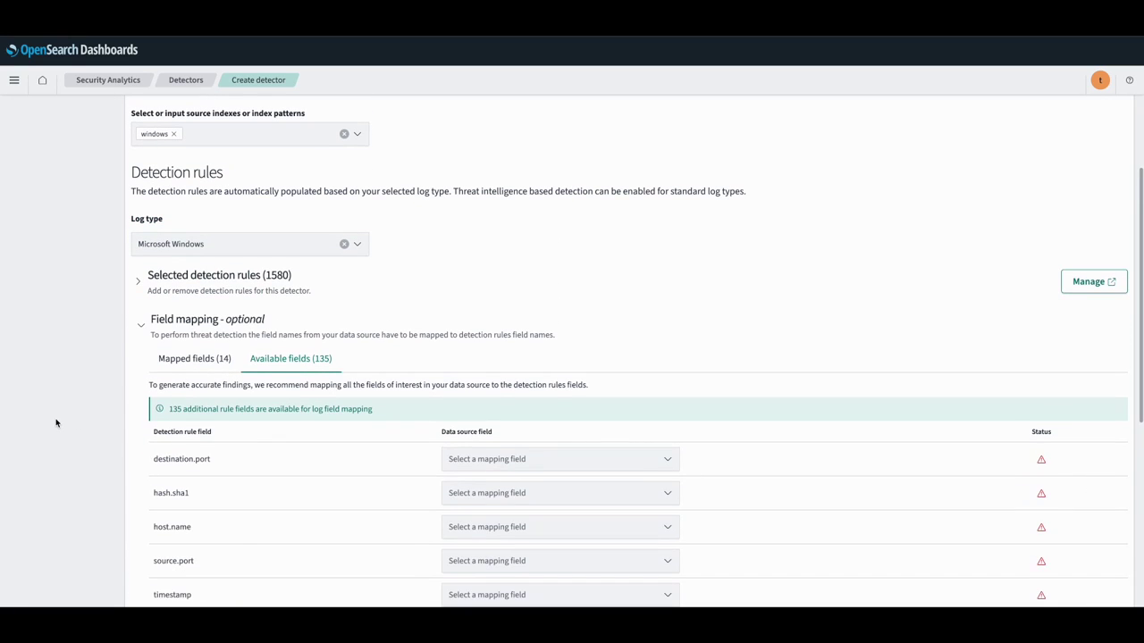
{"action": "left_click", "coordinate": [148, 278]}
{"action": "left_click", "coordinate": [165, 352]}
{"action": "left_click", "coordinate": [219, 314]}
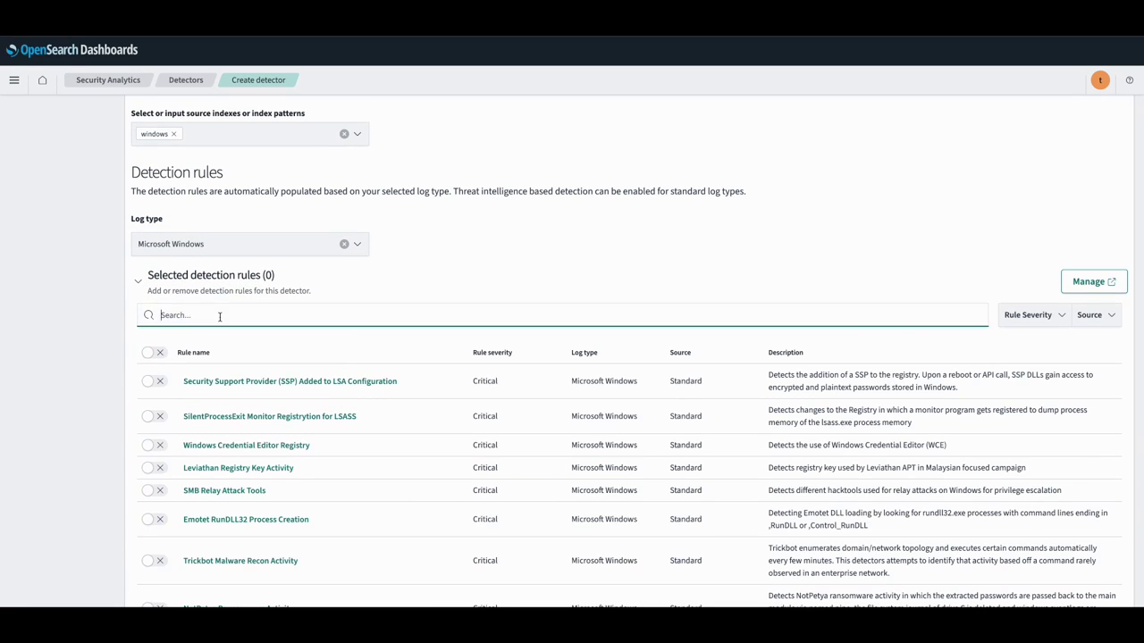
{"action": "type", "text": "quarks"}
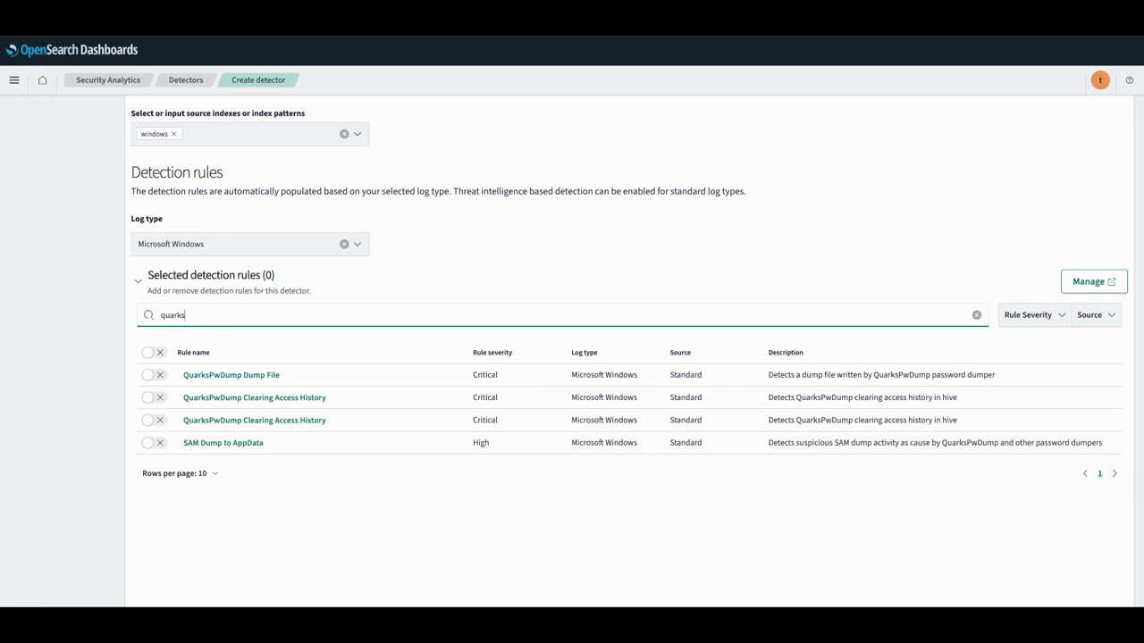
{"action": "left_click", "coordinate": [153, 397]}
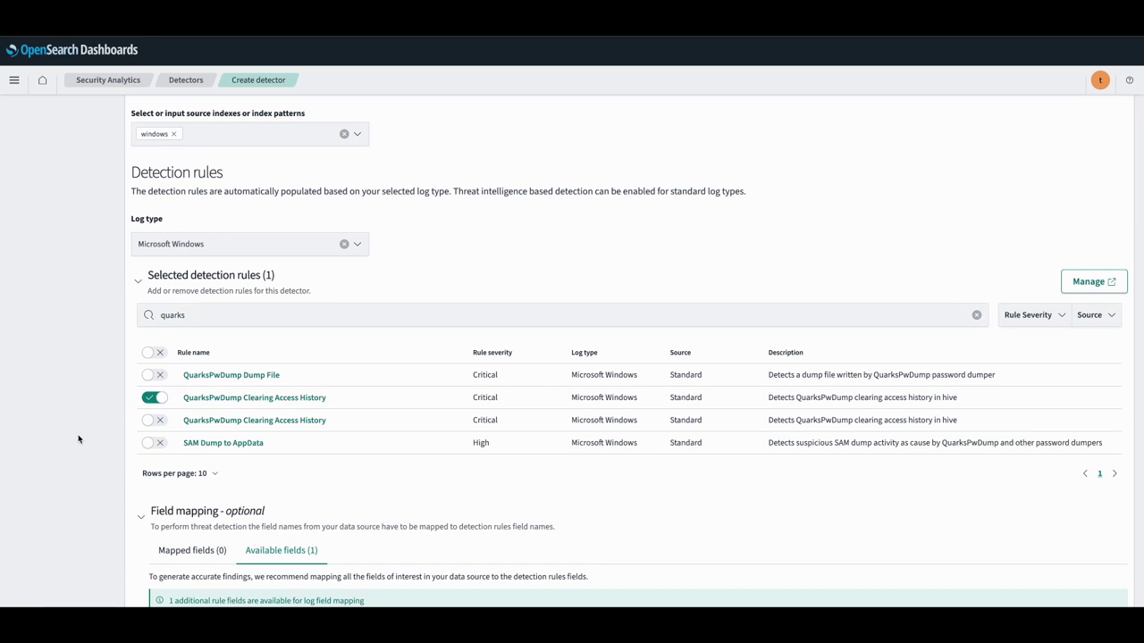
{"action": "scroll", "coordinate": [80, 439], "scroll_direction": "down", "scroll_amount": 5}
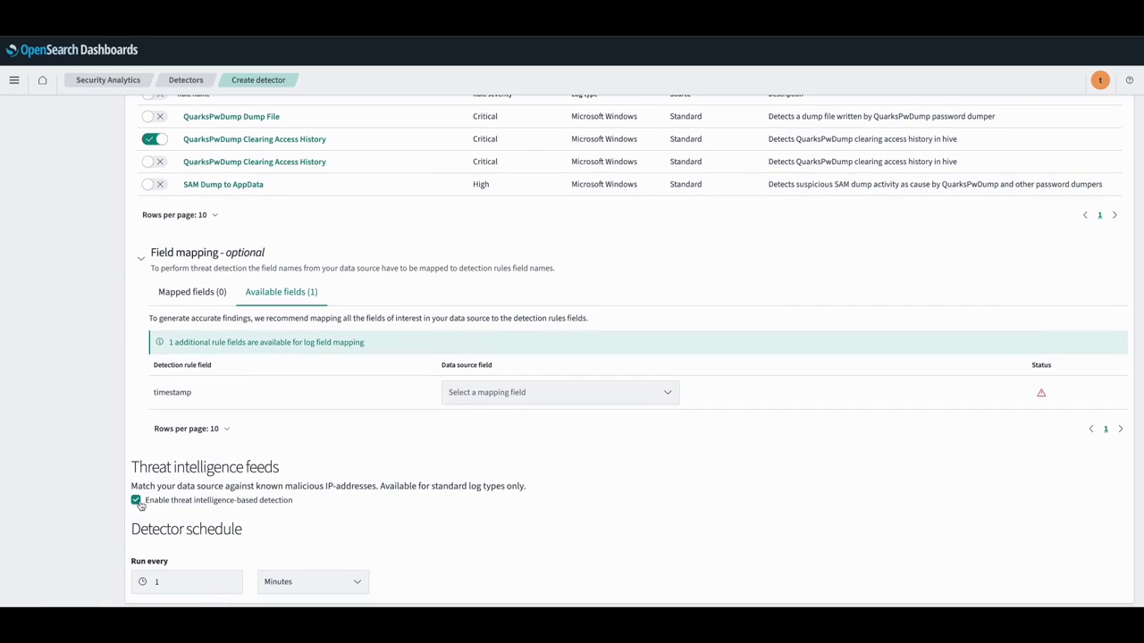
{"action": "left_click", "coordinate": [136, 500]}
{"action": "scroll", "coordinate": [661, 521], "scroll_direction": "down", "scroll_amount": 1}
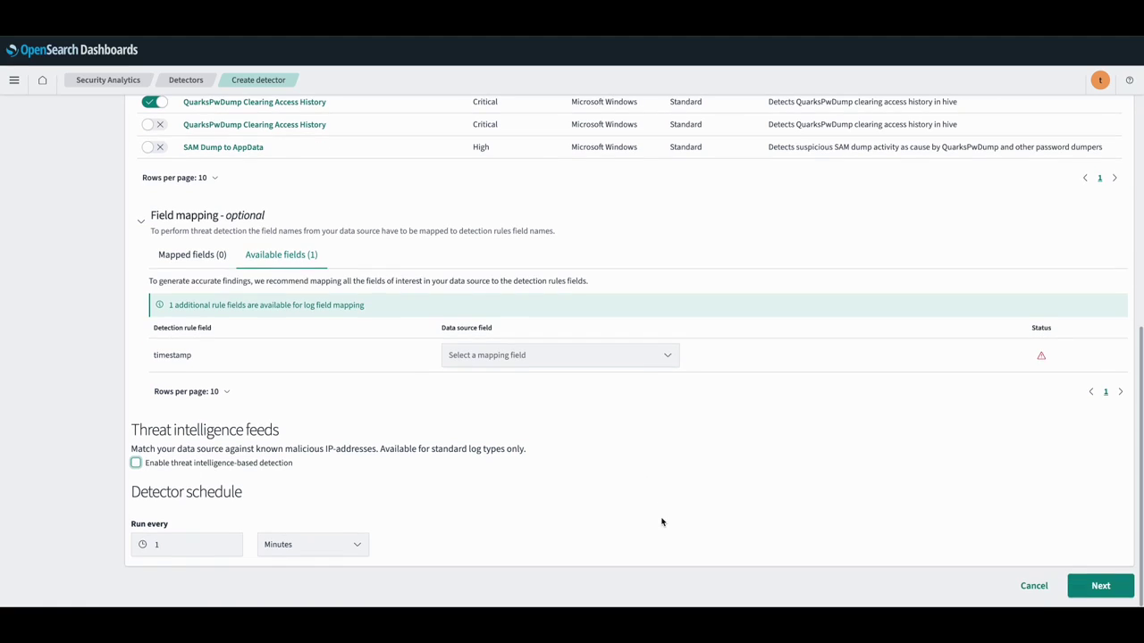
Send alert notifications to the chime channel and create the windows detector
{"action": "left_click", "coordinate": [1100, 586]}
{"action": "left_click", "coordinate": [375, 451]}
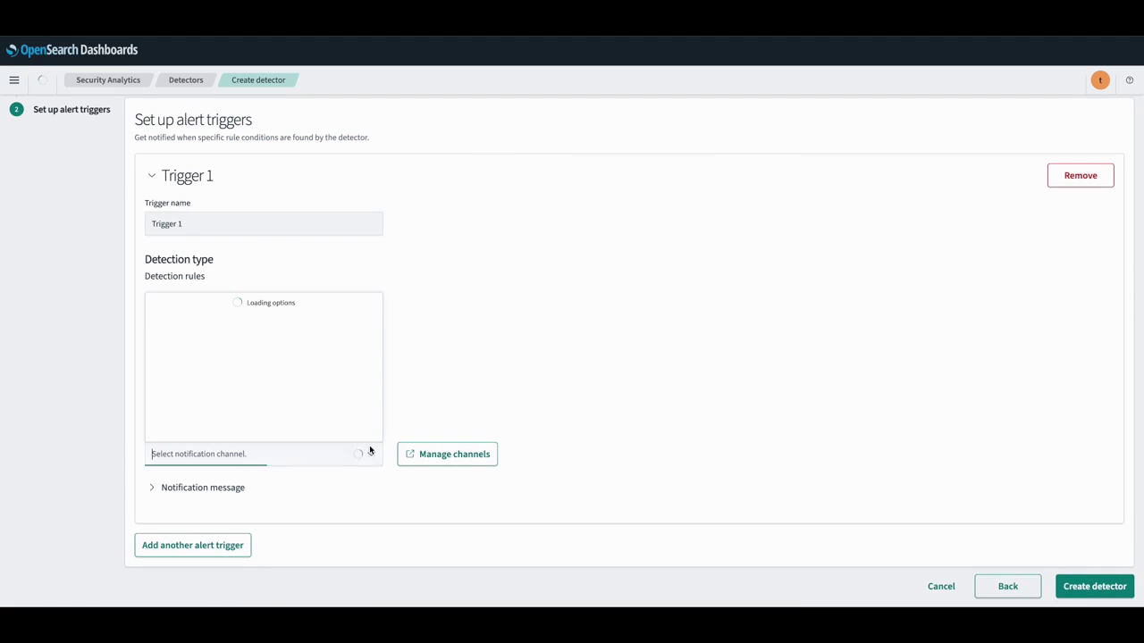
{"action": "left_click", "coordinate": [317, 333]}
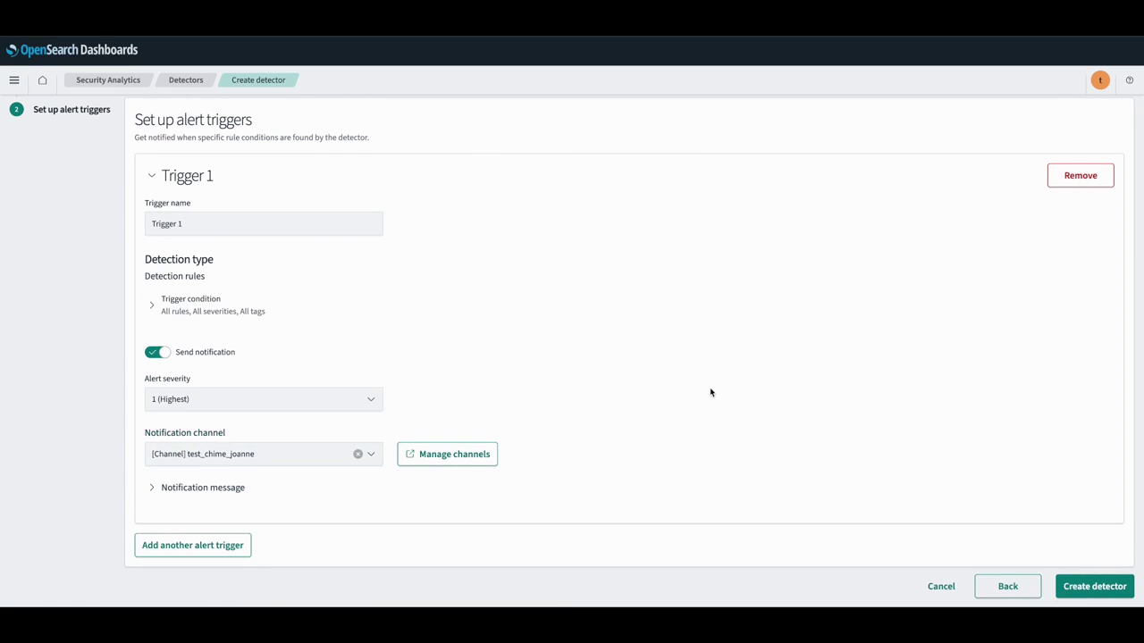
{"action": "left_click", "coordinate": [1092, 589]}
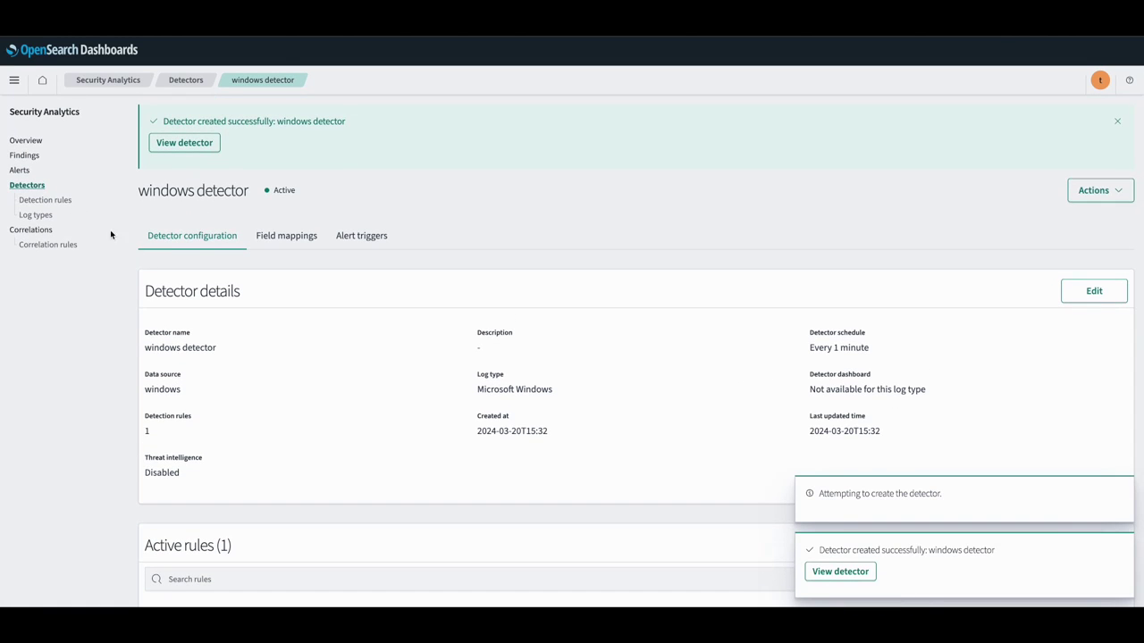
Go from the detector details back through Detectors to the Correlation rules page
{"action": "left_click", "coordinate": [37, 186]}
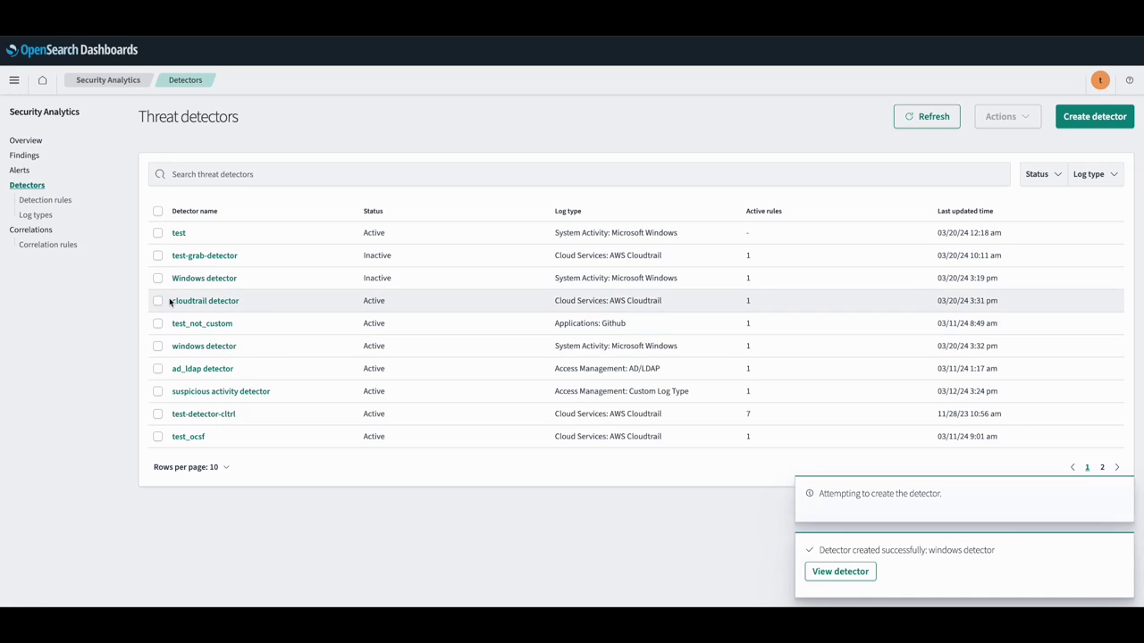
{"action": "left_click", "coordinate": [40, 246]}
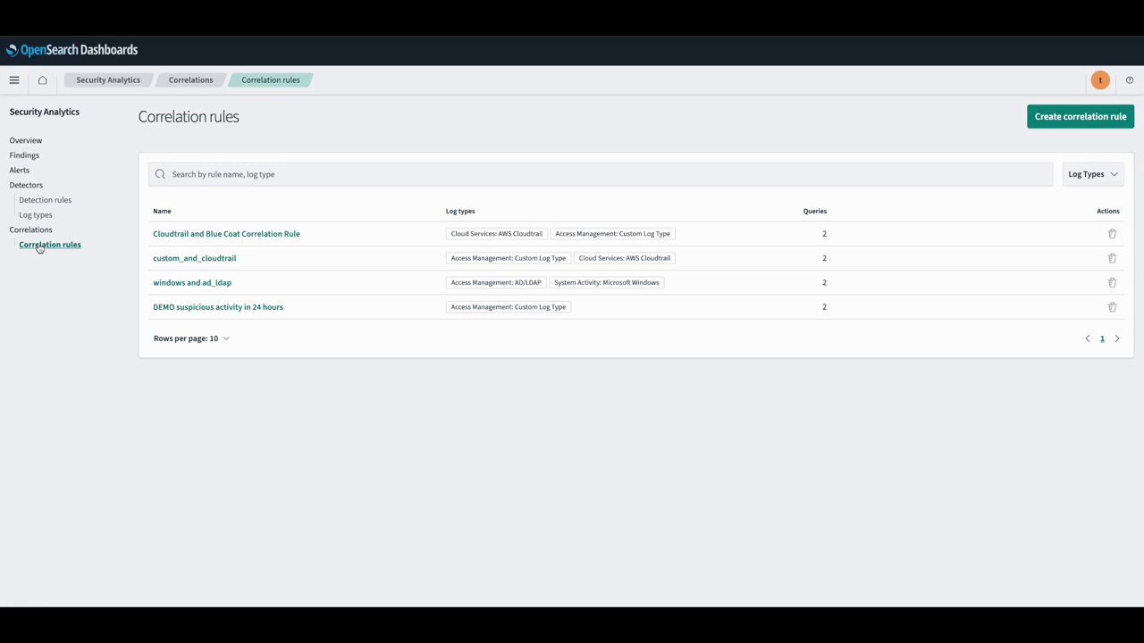
Start a correlation rule named 'cloudtrail and windows correlation rule', keeping a 5-minute time window
{"action": "left_click", "coordinate": [1041, 118]}
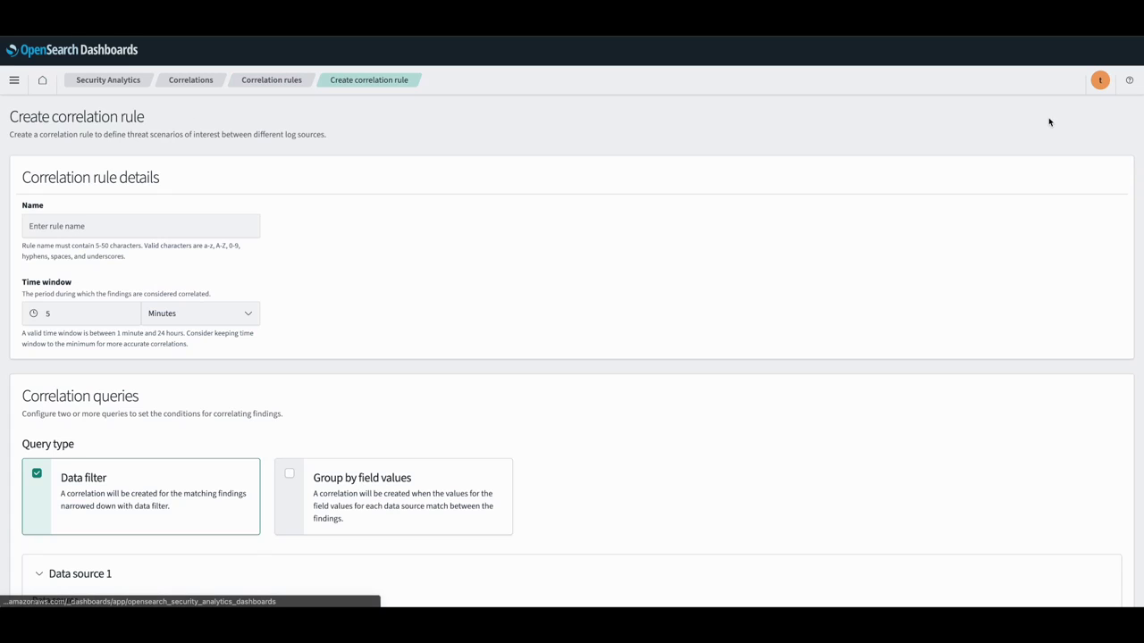
{"action": "left_click", "coordinate": [226, 227]}
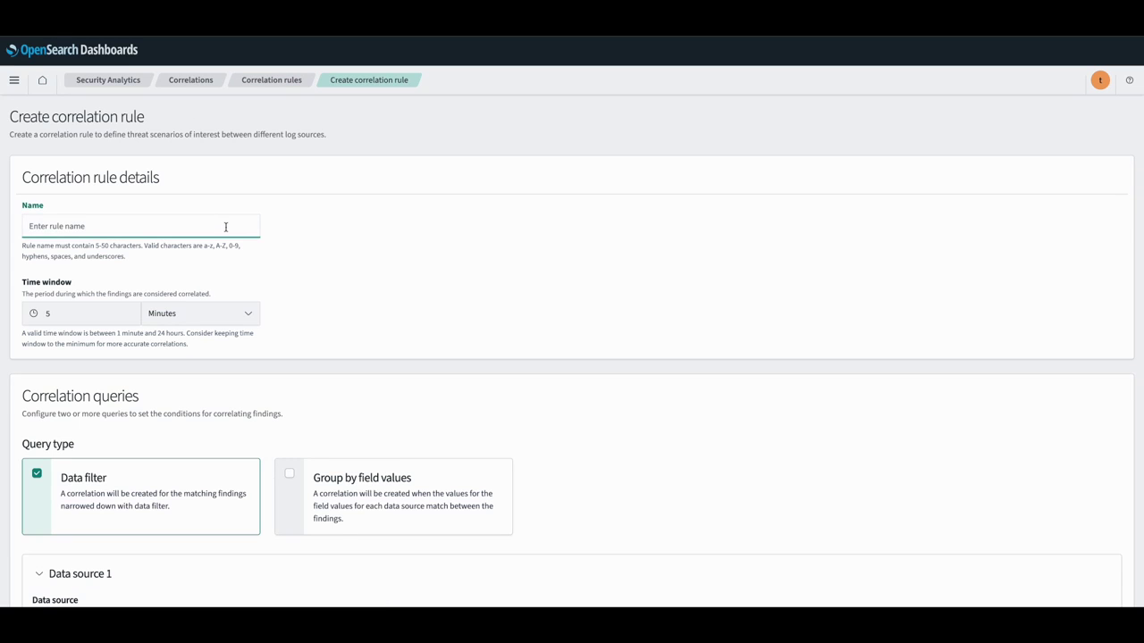
{"action": "type", "text": "cloudtrail and windows correlati"}
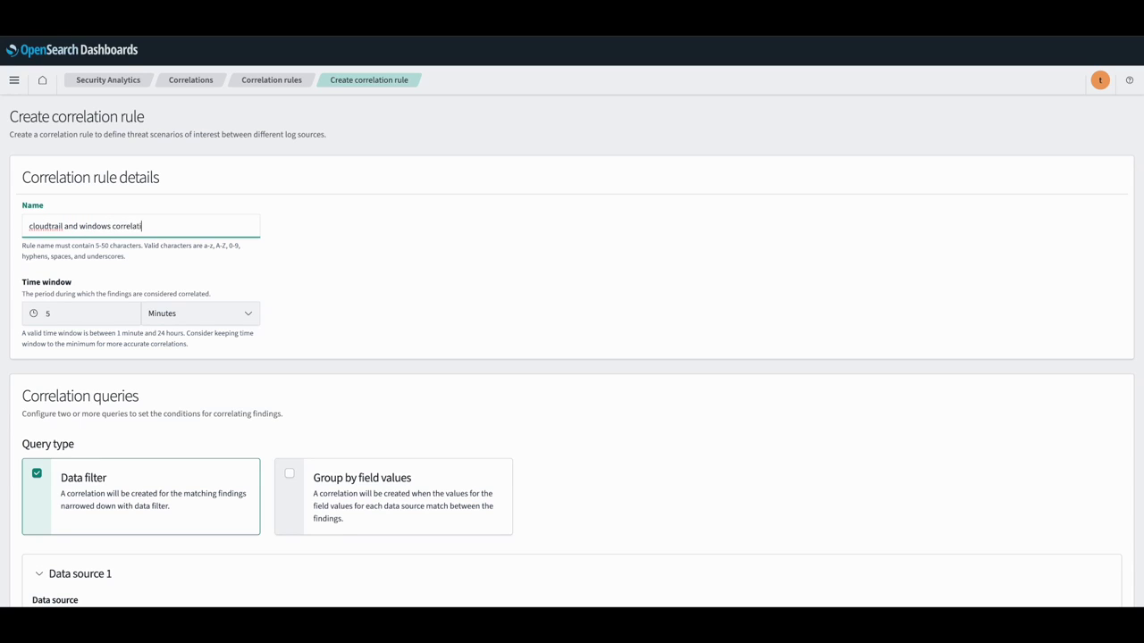
{"action": "type", "text": "on rule"}
{"action": "left_click", "coordinate": [245, 316]}
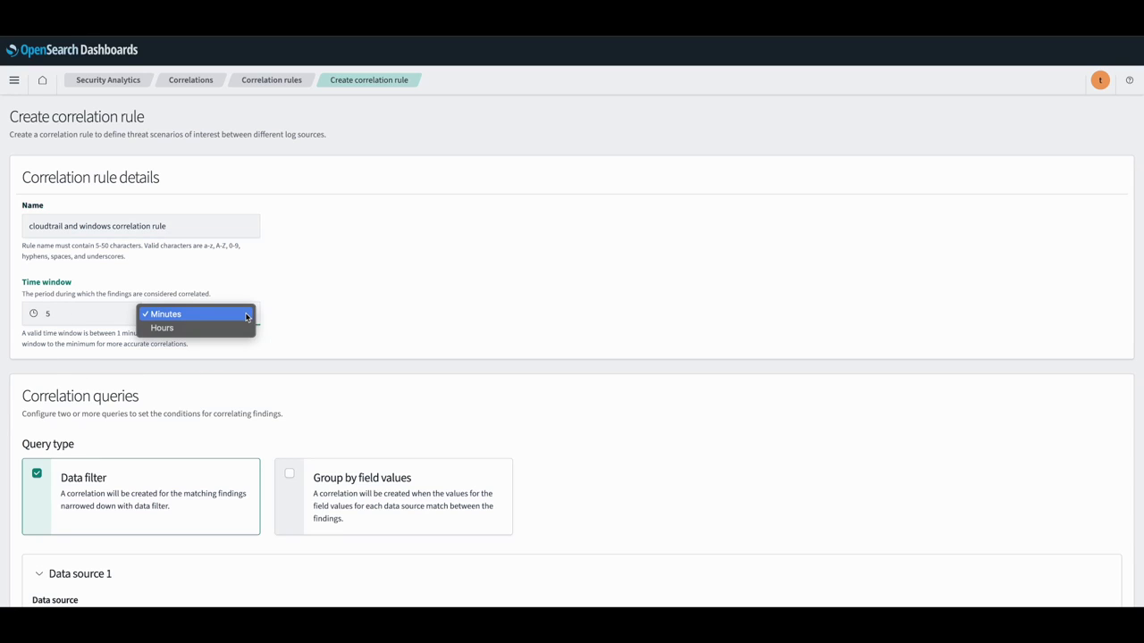
{"action": "left_click", "coordinate": [321, 310]}
{"action": "scroll", "coordinate": [313, 381], "scroll_direction": "down", "scroll_amount": 3}
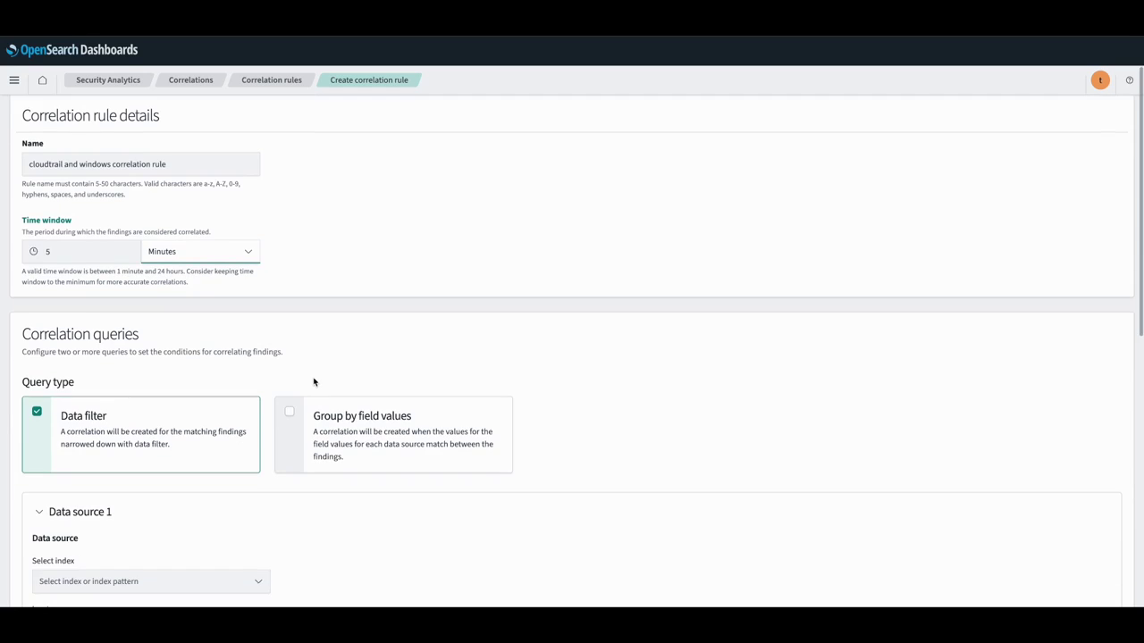
{"action": "scroll", "coordinate": [314, 381], "scroll_direction": "down", "scroll_amount": 2}
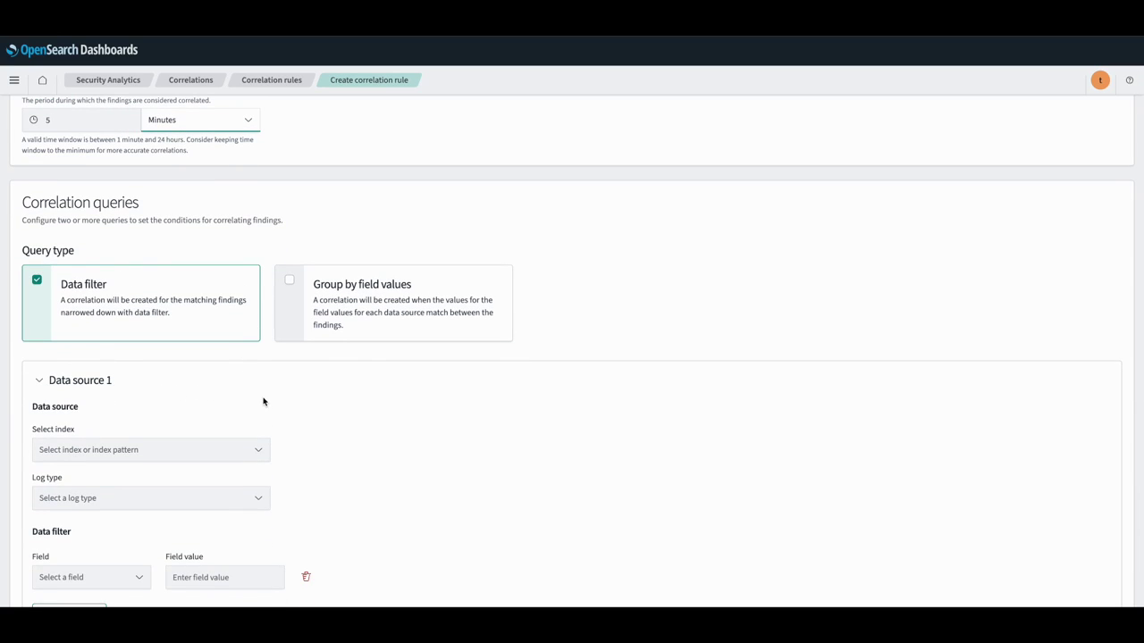
Enable grouping by field values and set data source 1 to ocsf_api_activity with AWS Cloudtrail
{"action": "left_click", "coordinate": [314, 301]}
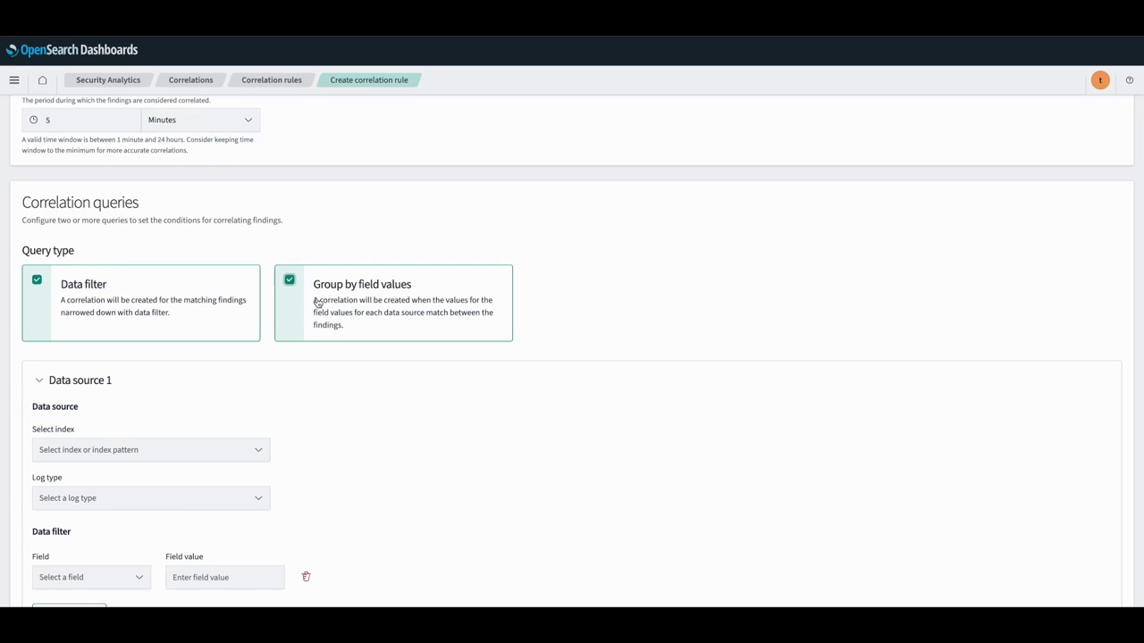
{"action": "scroll", "coordinate": [226, 387], "scroll_direction": "down", "scroll_amount": 1}
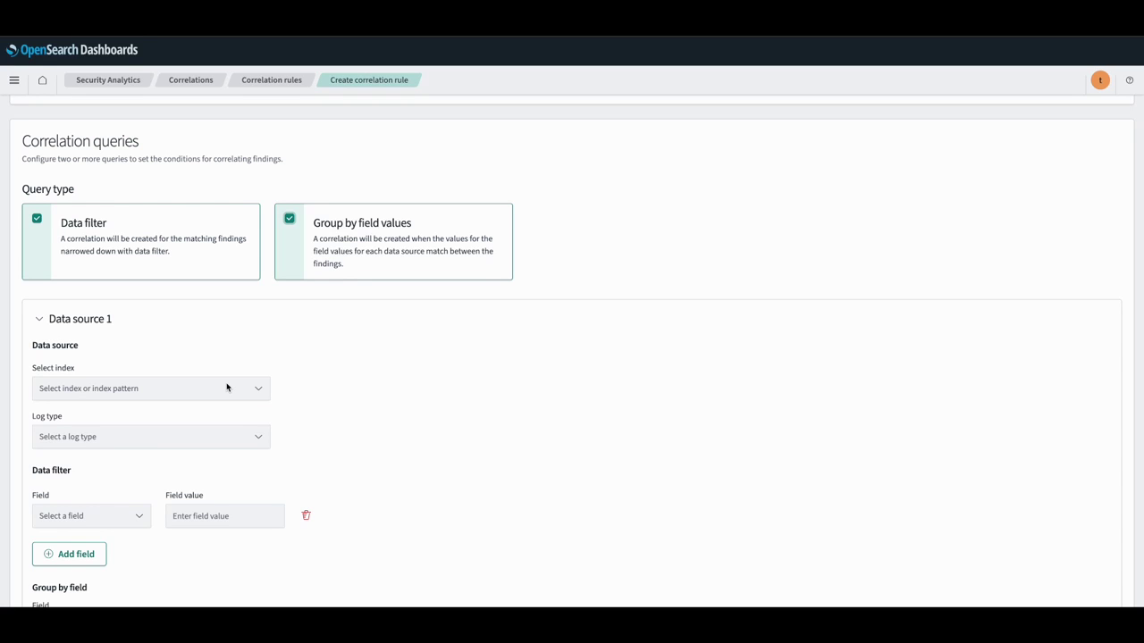
{"action": "scroll", "coordinate": [226, 387], "scroll_direction": "down", "scroll_amount": 2}
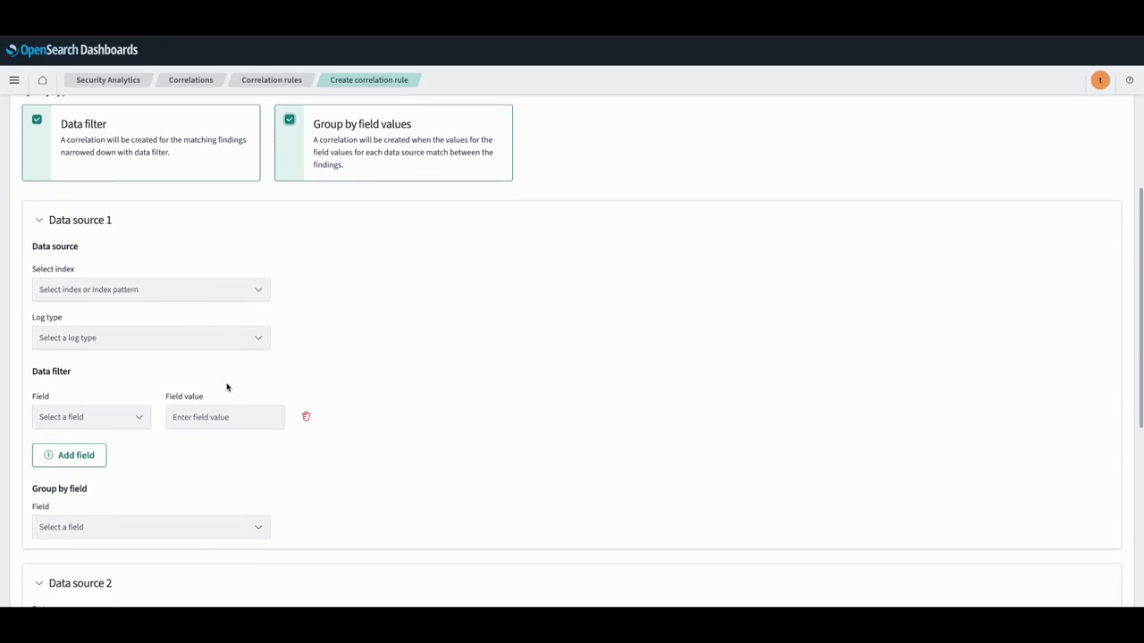
{"action": "left_click", "coordinate": [256, 280]}
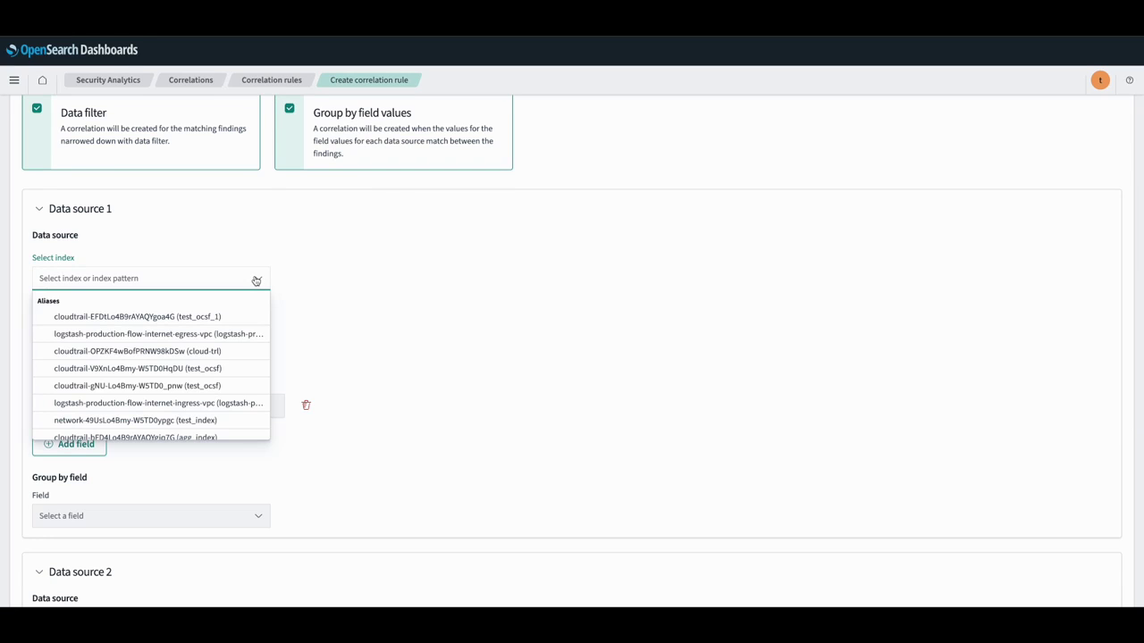
{"action": "type", "text": "ocs"}
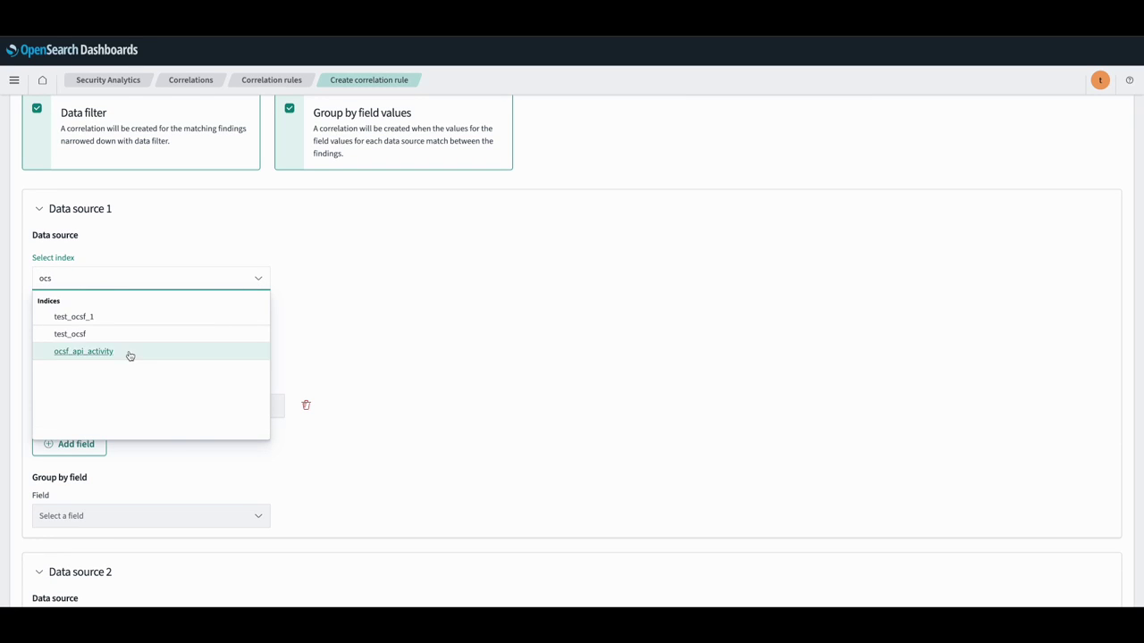
{"action": "left_click", "coordinate": [130, 355]}
{"action": "left_click", "coordinate": [251, 326]}
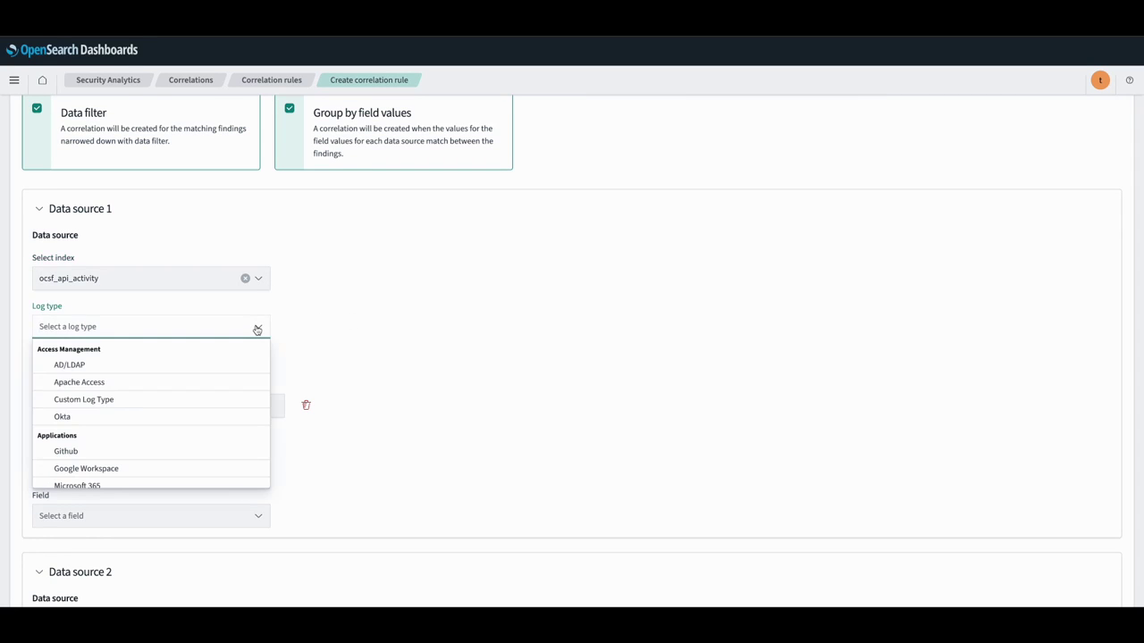
{"action": "type", "text": "clou"}
{"action": "left_click", "coordinate": [192, 367]}
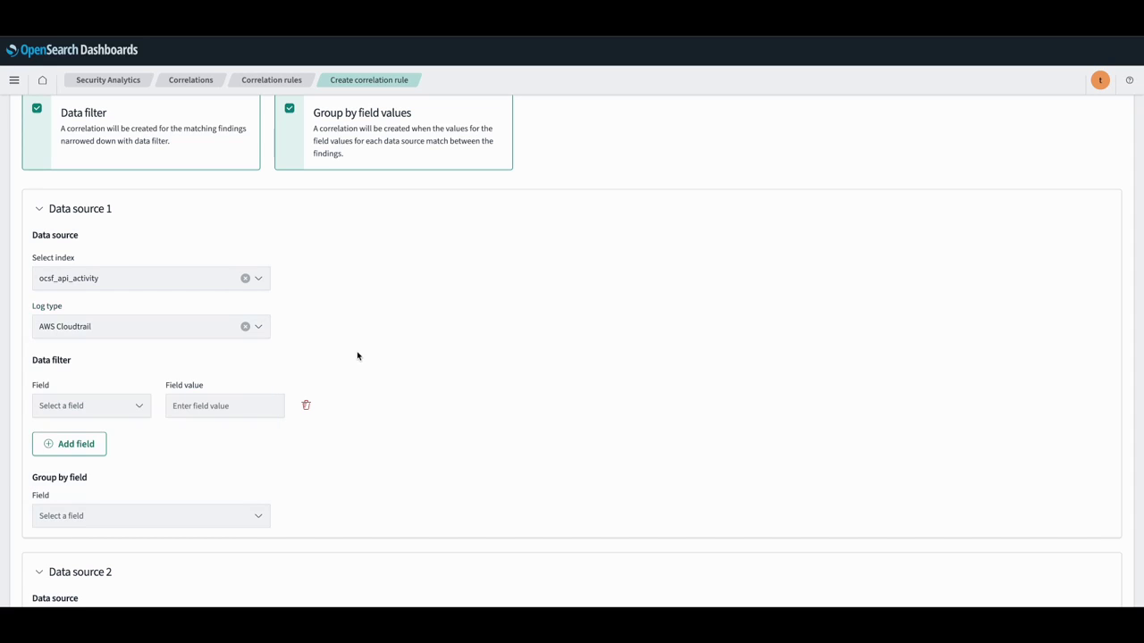
Filter data source 1 on api.operation = CreateFunction and group it by user
{"action": "left_click", "coordinate": [137, 406]}
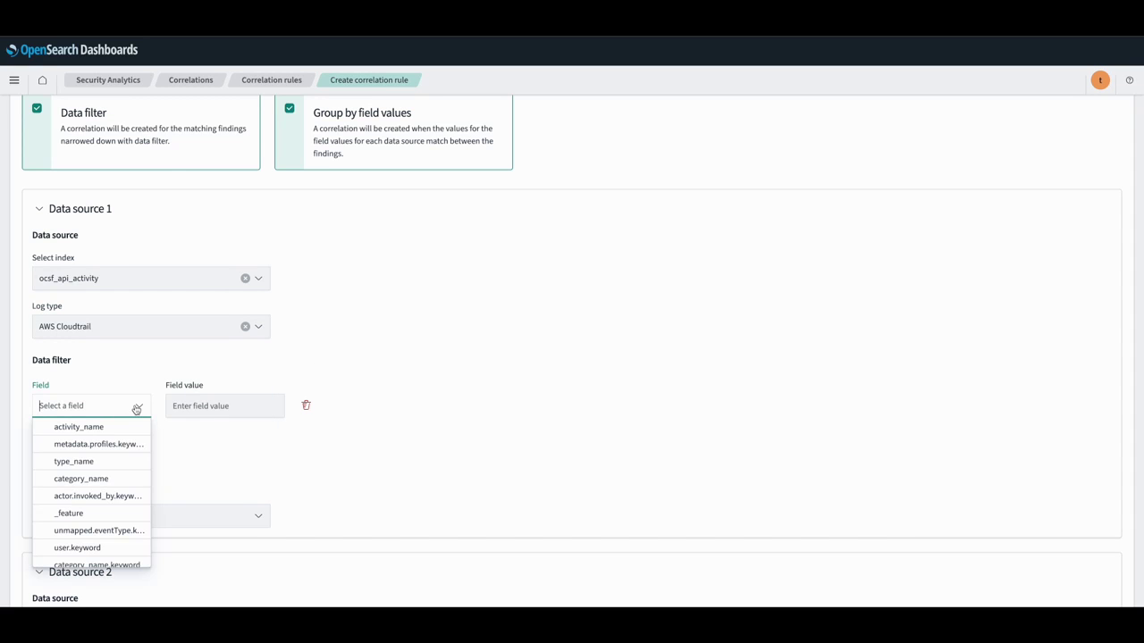
{"action": "type", "text": "api.op"}
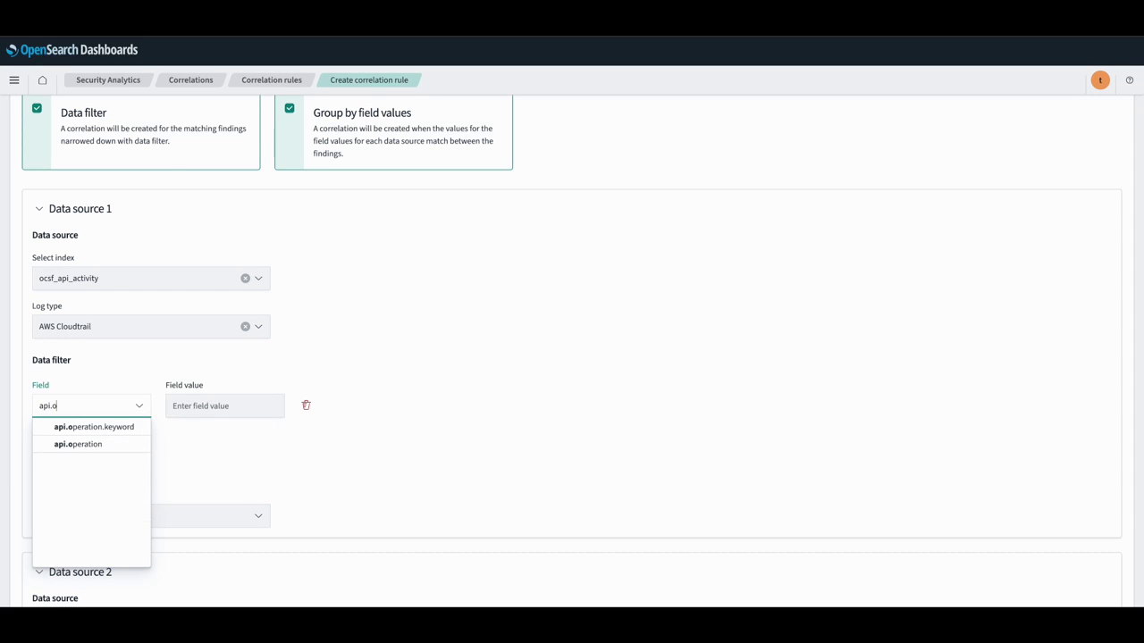
{"action": "left_click", "coordinate": [121, 445]}
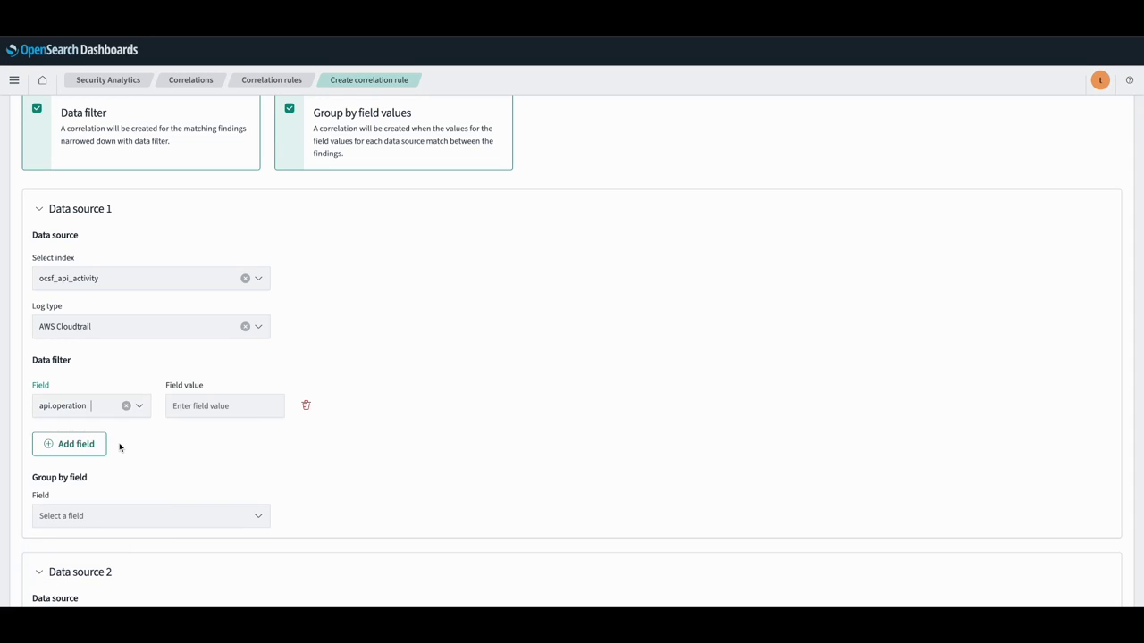
{"action": "left_click", "coordinate": [220, 400]}
{"action": "type", "text": "CreateFunction"}
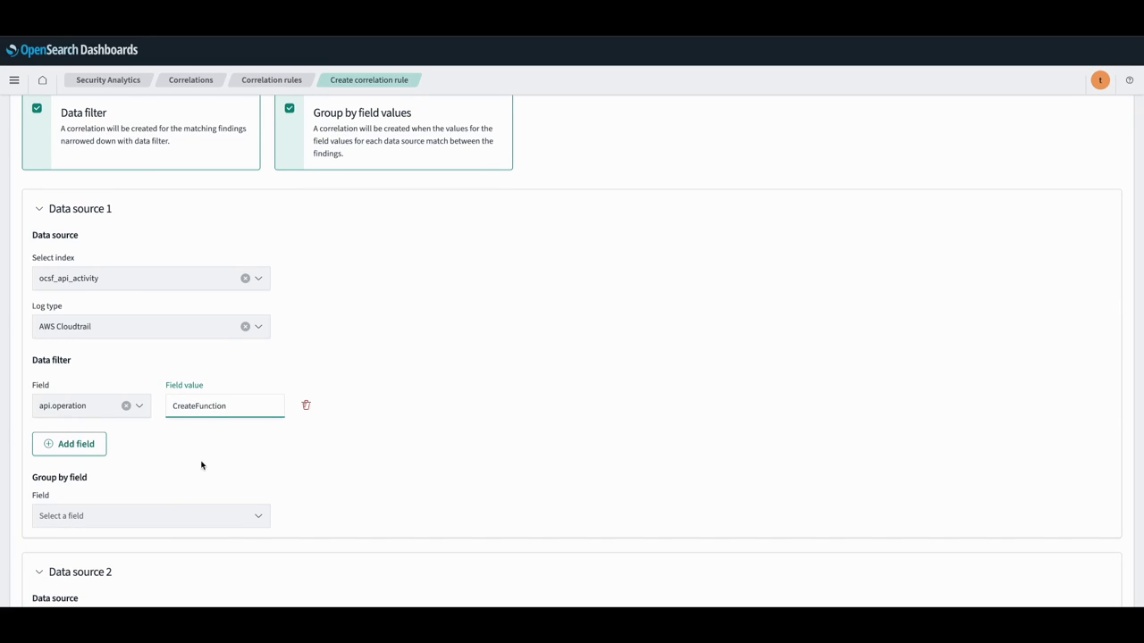
{"action": "left_click", "coordinate": [258, 517]}
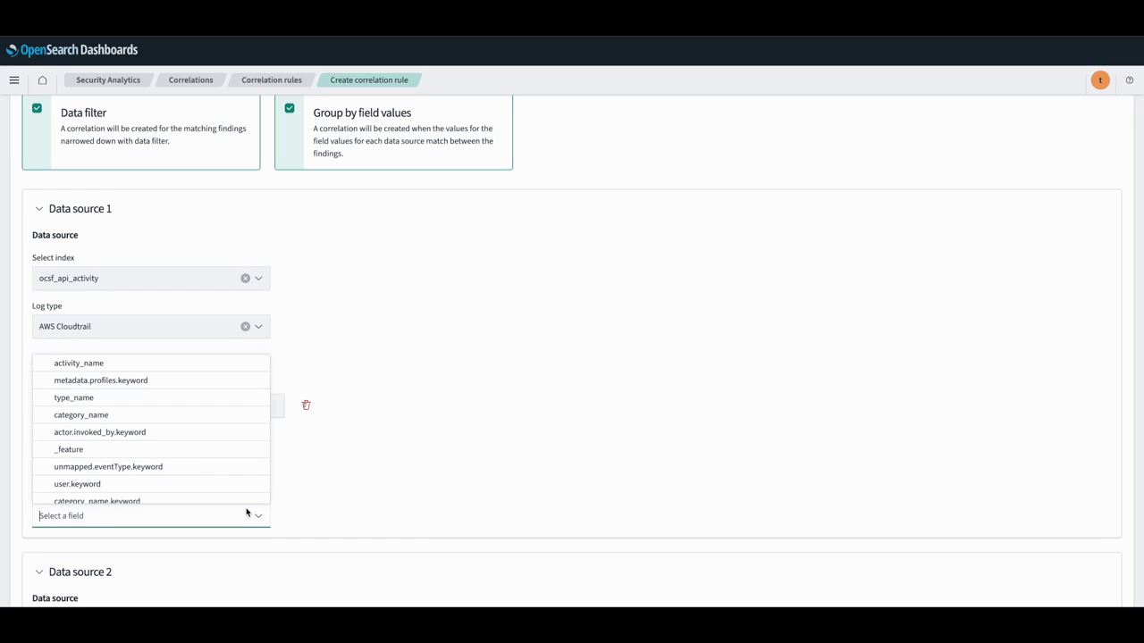
{"action": "type", "text": "user"}
{"action": "left_click", "coordinate": [176, 432]}
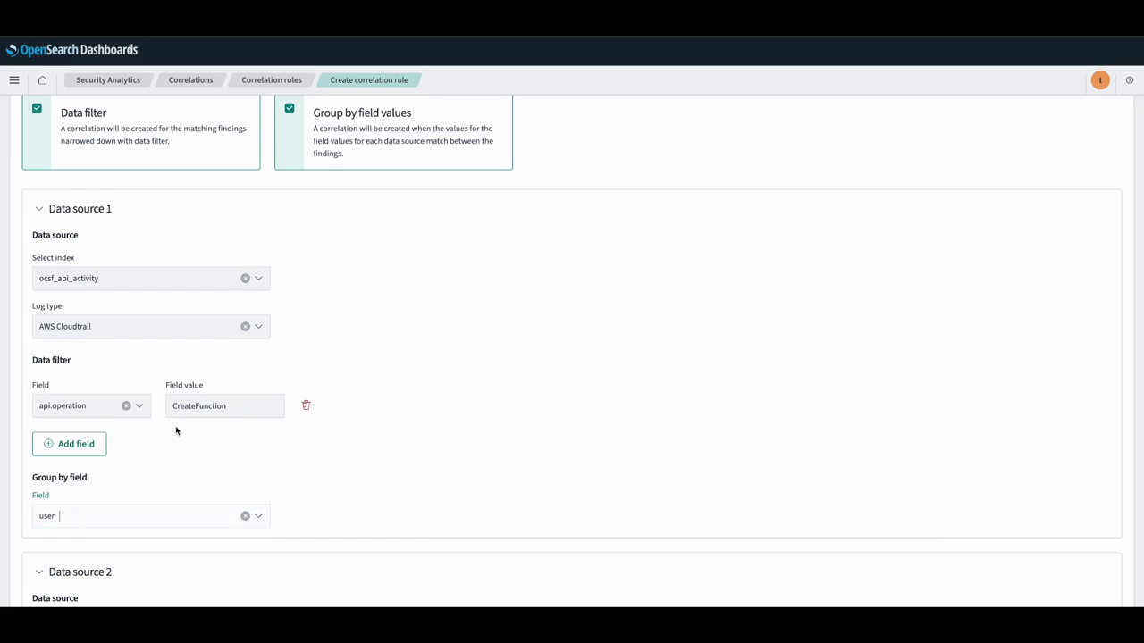
{"action": "scroll", "coordinate": [358, 487], "scroll_direction": "down", "scroll_amount": 5}
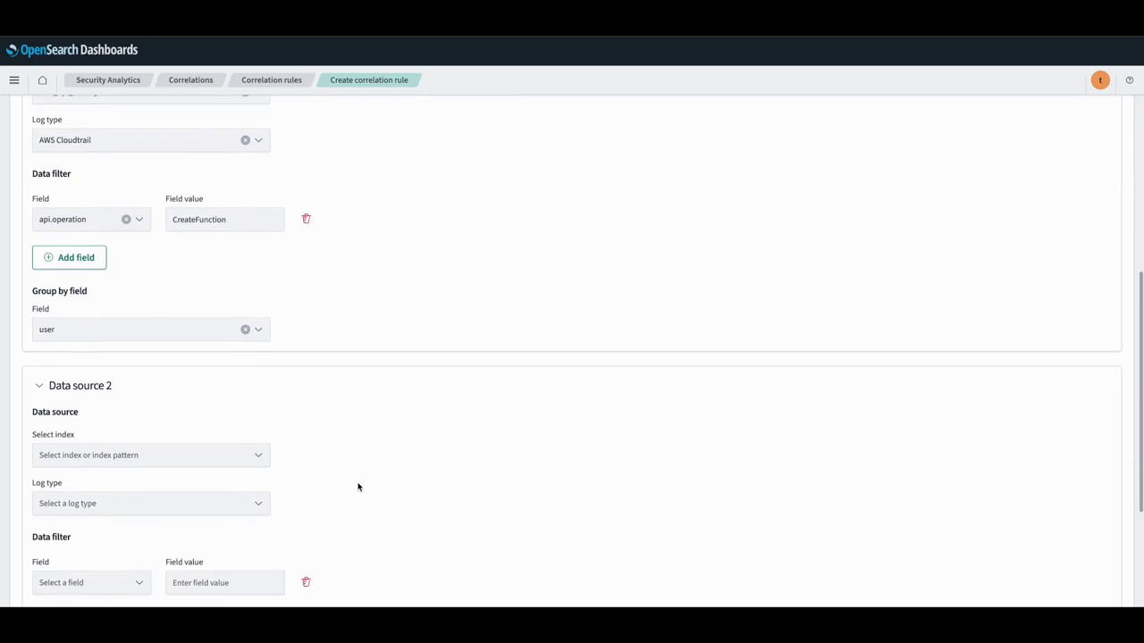
Set data source 2 to the windows index with Microsoft Windows log type
{"action": "scroll", "coordinate": [359, 487], "scroll_direction": "down", "scroll_amount": 1}
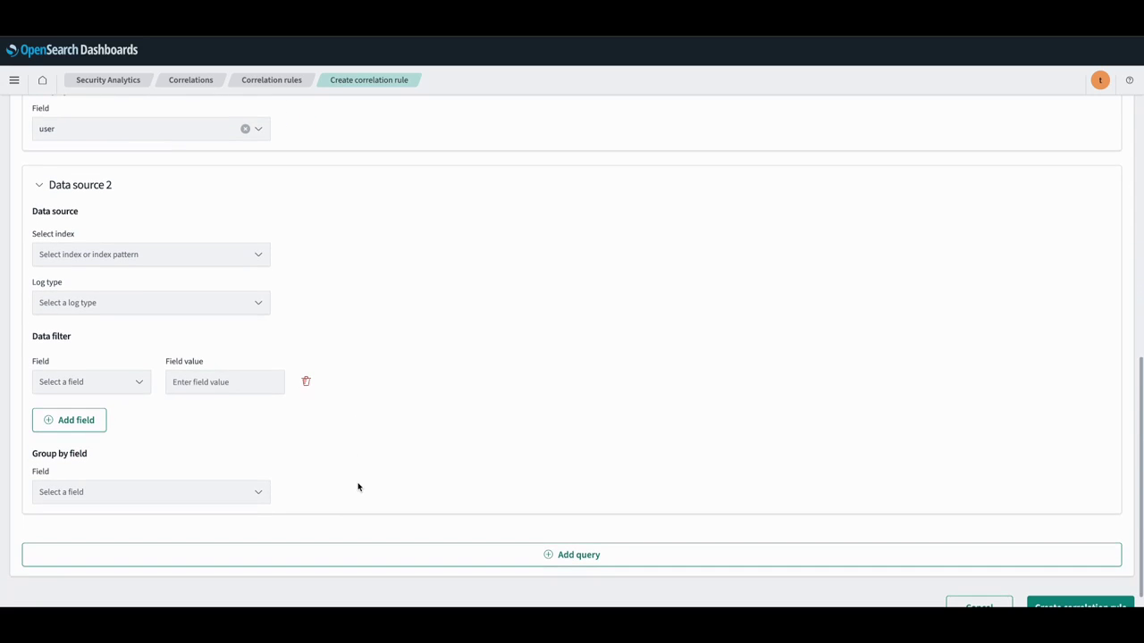
{"action": "left_click", "coordinate": [185, 260]}
{"action": "type", "text": "wind"}
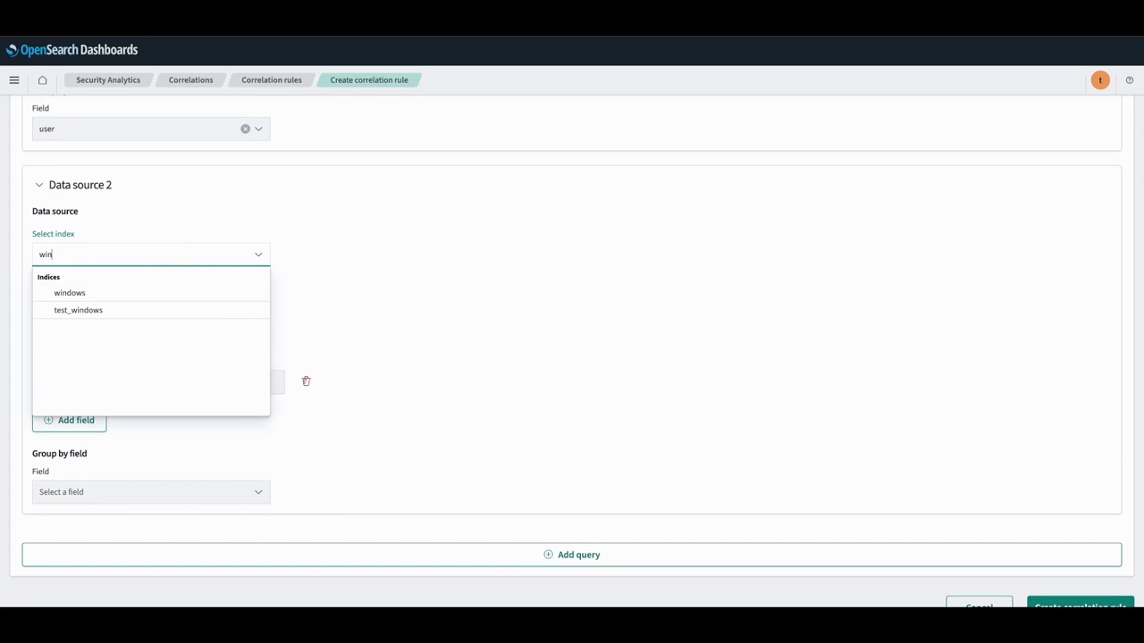
{"action": "left_click", "coordinate": [153, 296]}
{"action": "left_click", "coordinate": [140, 307]}
{"action": "type", "text": "win"}
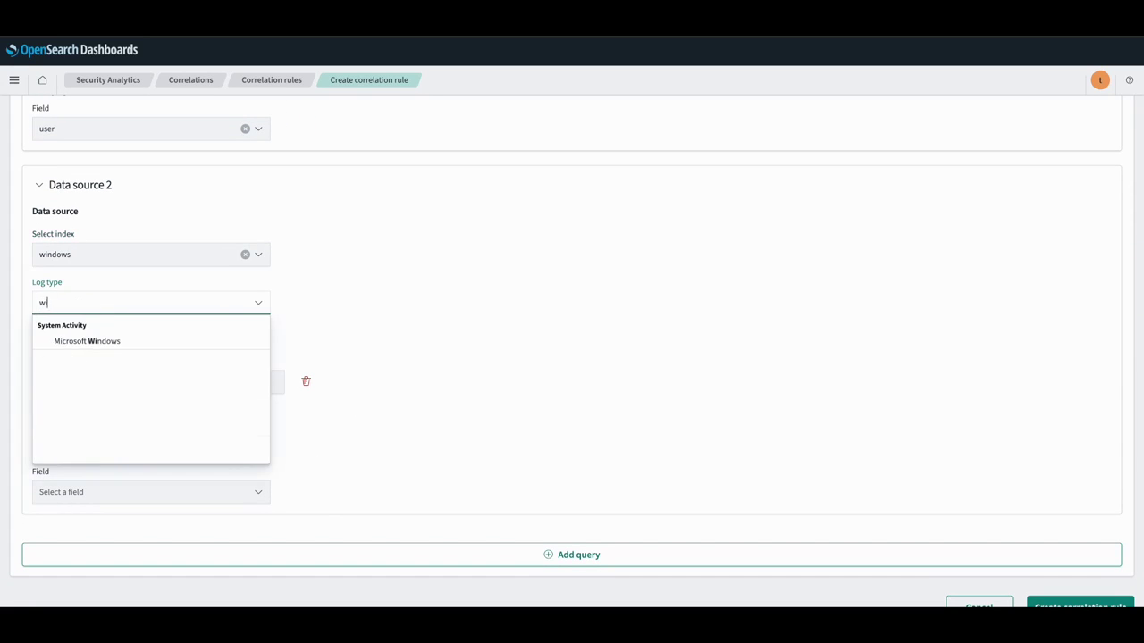
{"action": "left_click", "coordinate": [129, 342]}
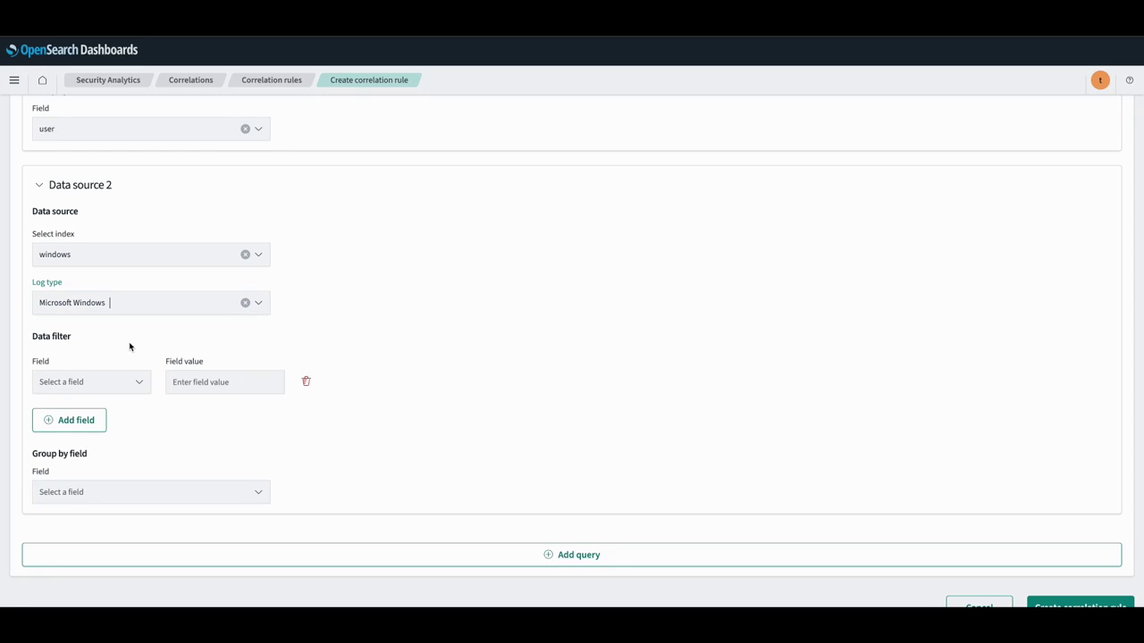
Filter data source 2 on Category = Dns query (rule: DnsQuery), group by UserID, and save the rule
{"action": "left_click", "coordinate": [138, 388]}
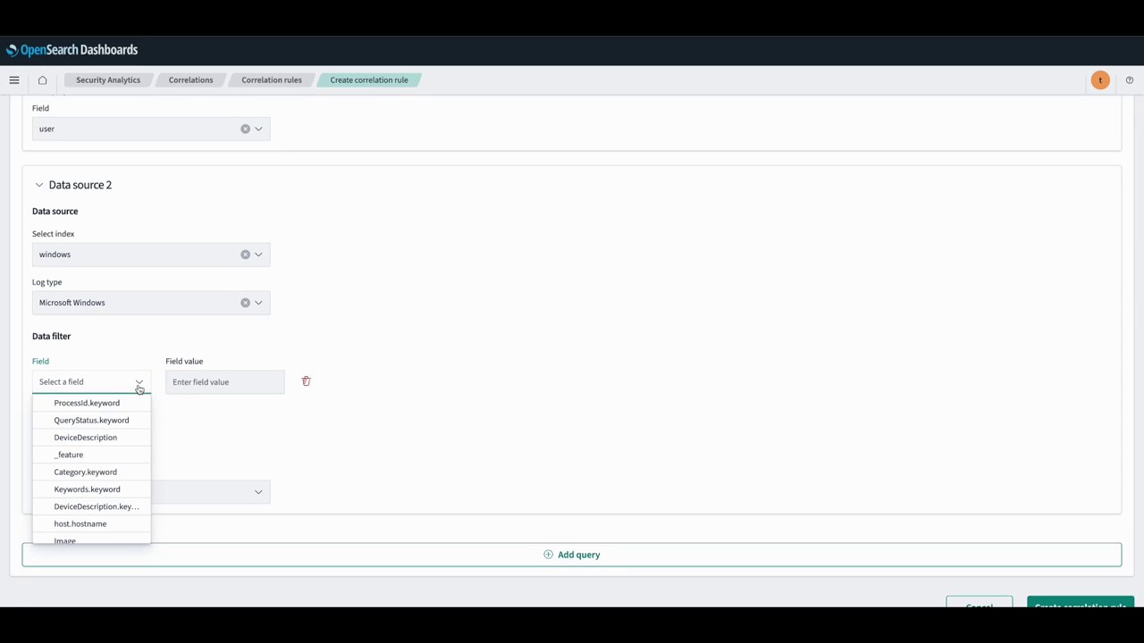
{"action": "type", "text": "cat"}
{"action": "left_click", "coordinate": [120, 426]}
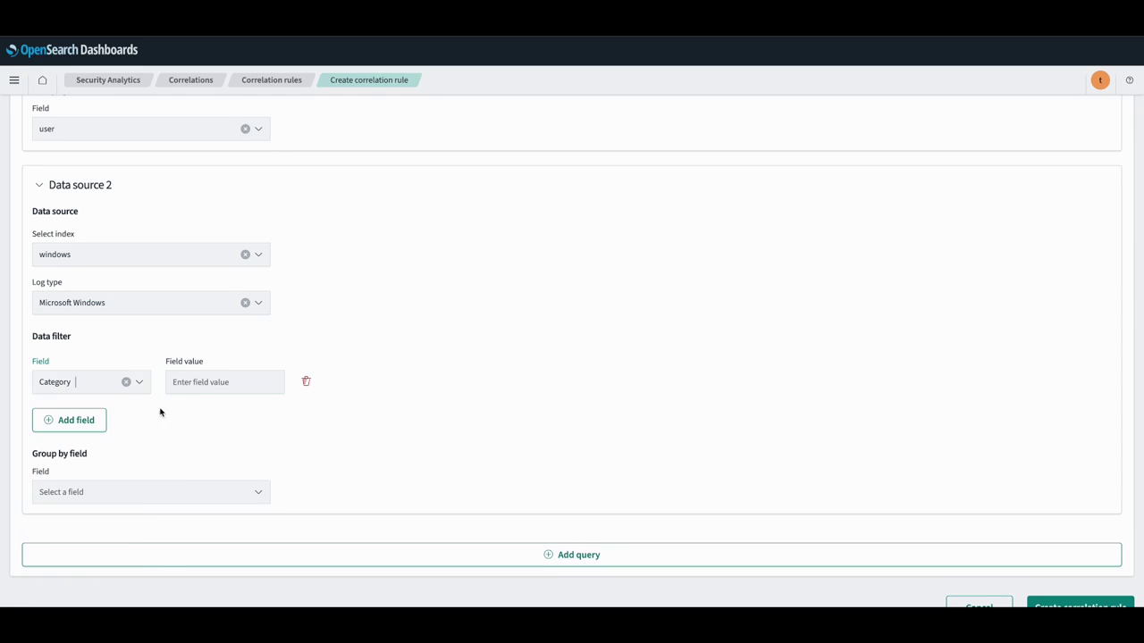
{"action": "left_click", "coordinate": [230, 383]}
{"action": "type", "text": "Dns query (rule: DnsQuery"}
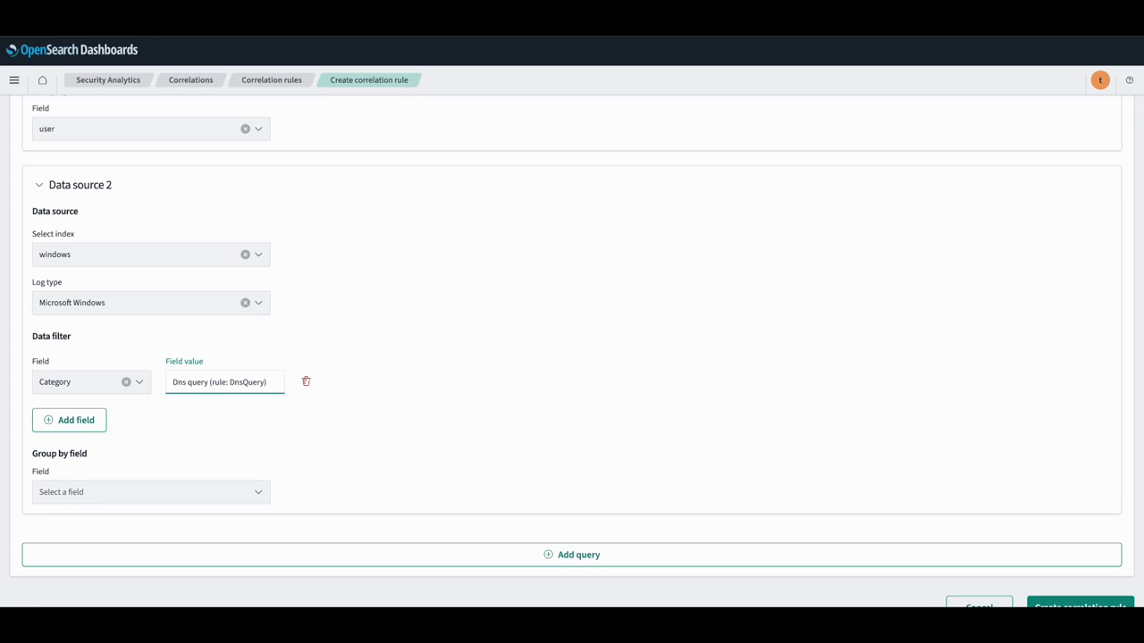
{"action": "scroll", "coordinate": [338, 442], "scroll_direction": "down", "scroll_amount": 1}
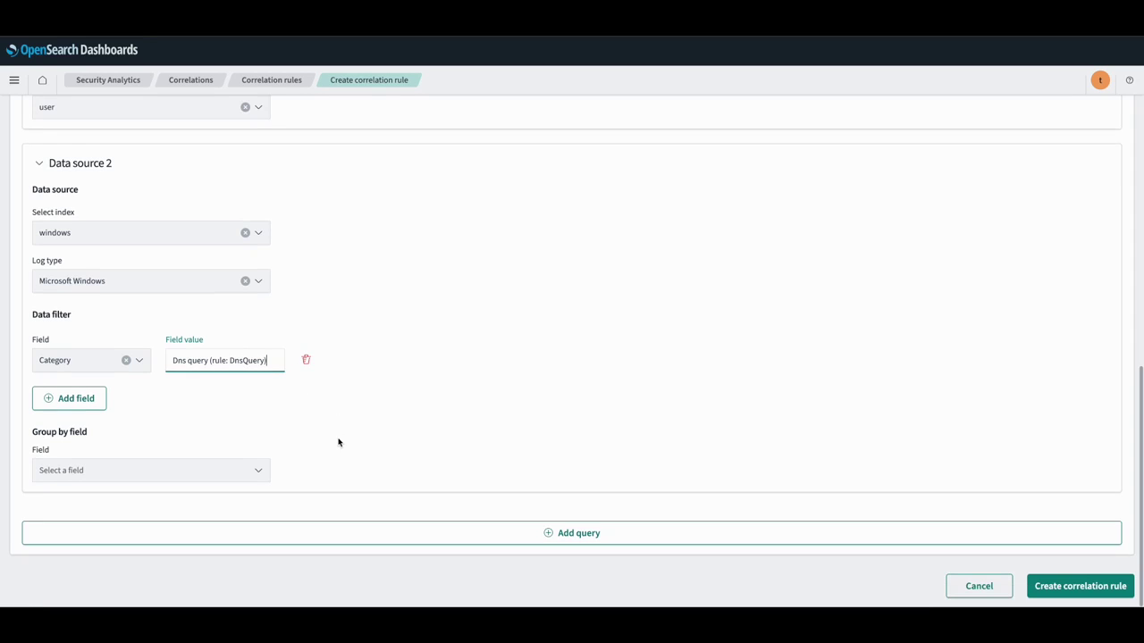
{"action": "left_click", "coordinate": [255, 474]}
{"action": "type", "text": "user"}
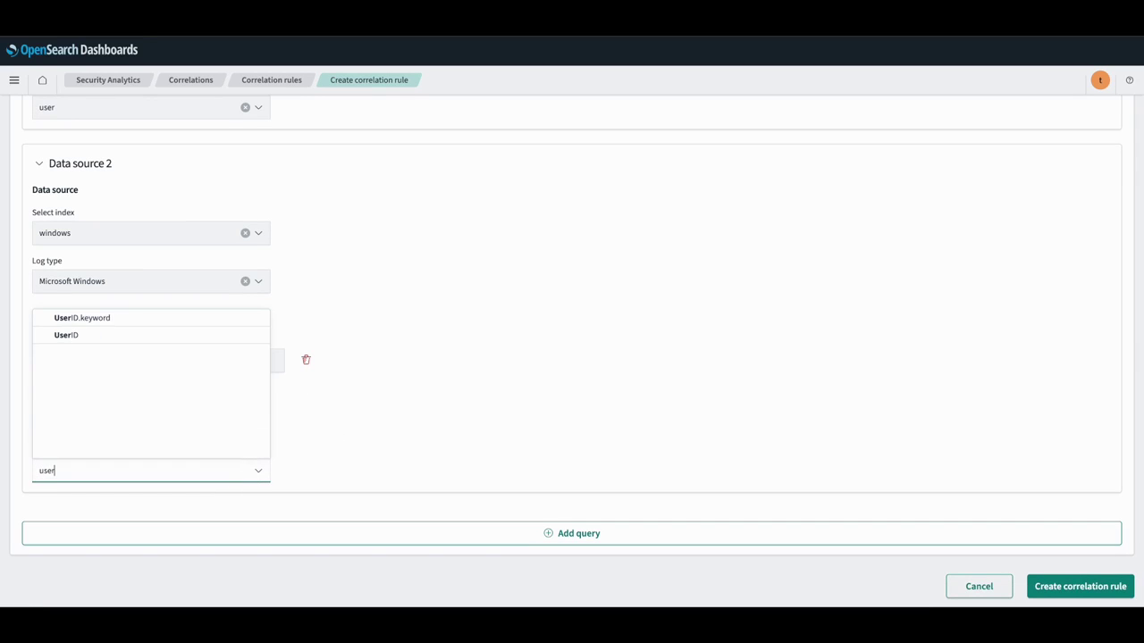
{"action": "left_click", "coordinate": [143, 336]}
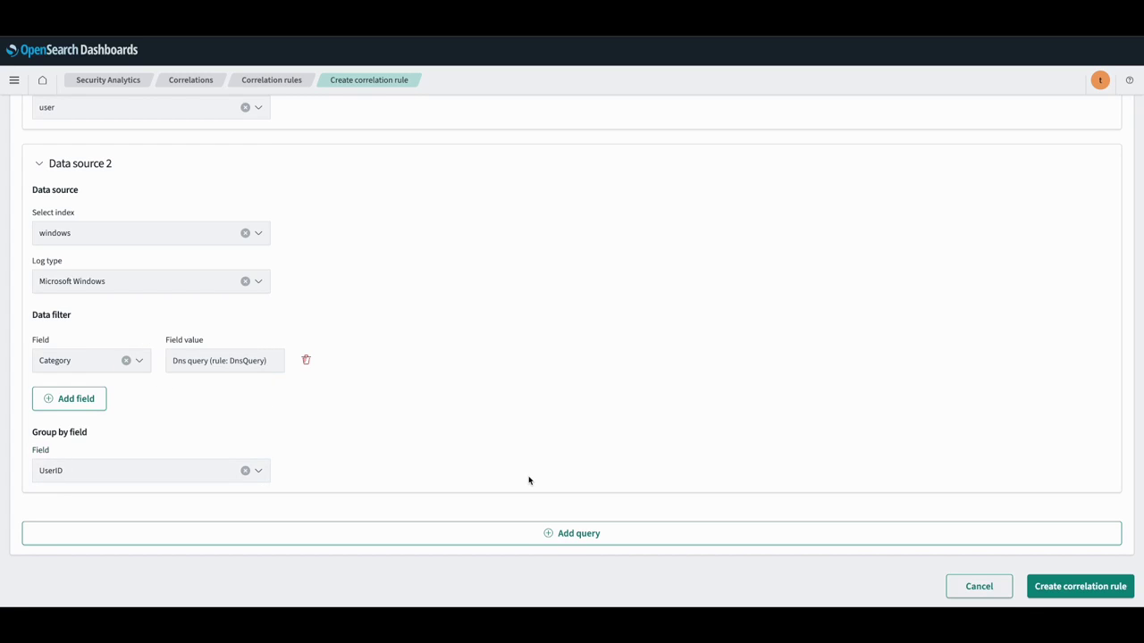
{"action": "left_click", "coordinate": [1097, 588]}
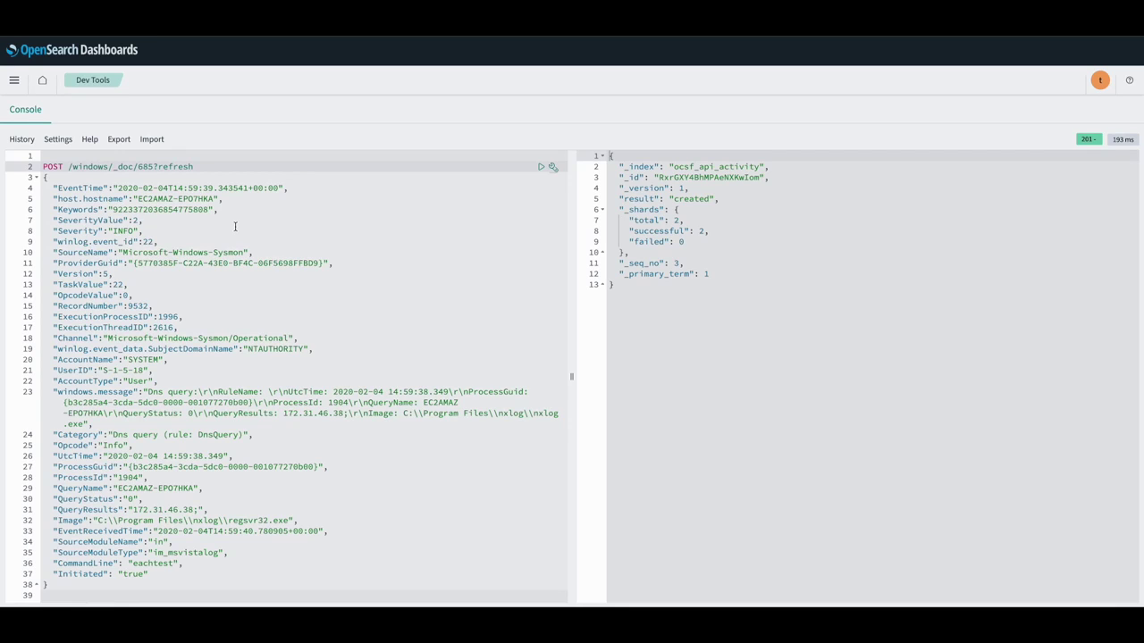
Re-send the windows/_doc/685 DNS query document from the Dev Tools console
{"action": "key", "text": "ctrl+Return"}
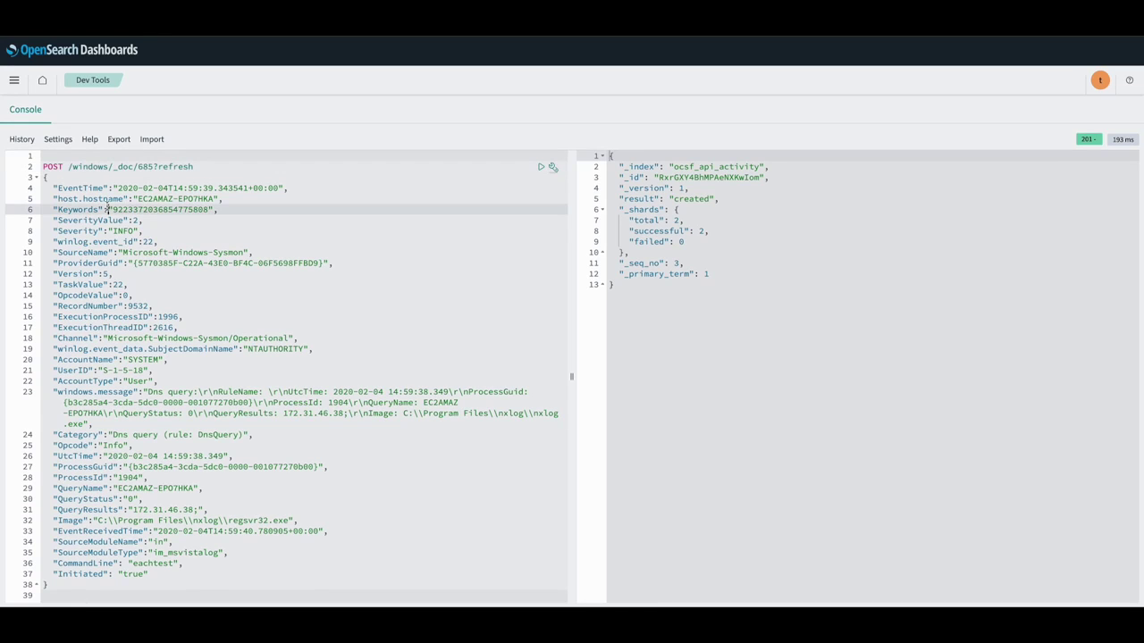
{"action": "scroll", "coordinate": [160, 347], "scroll_direction": "down", "scroll_amount": 5}
{"action": "scroll", "coordinate": [161, 347], "scroll_direction": "down", "scroll_amount": 7}
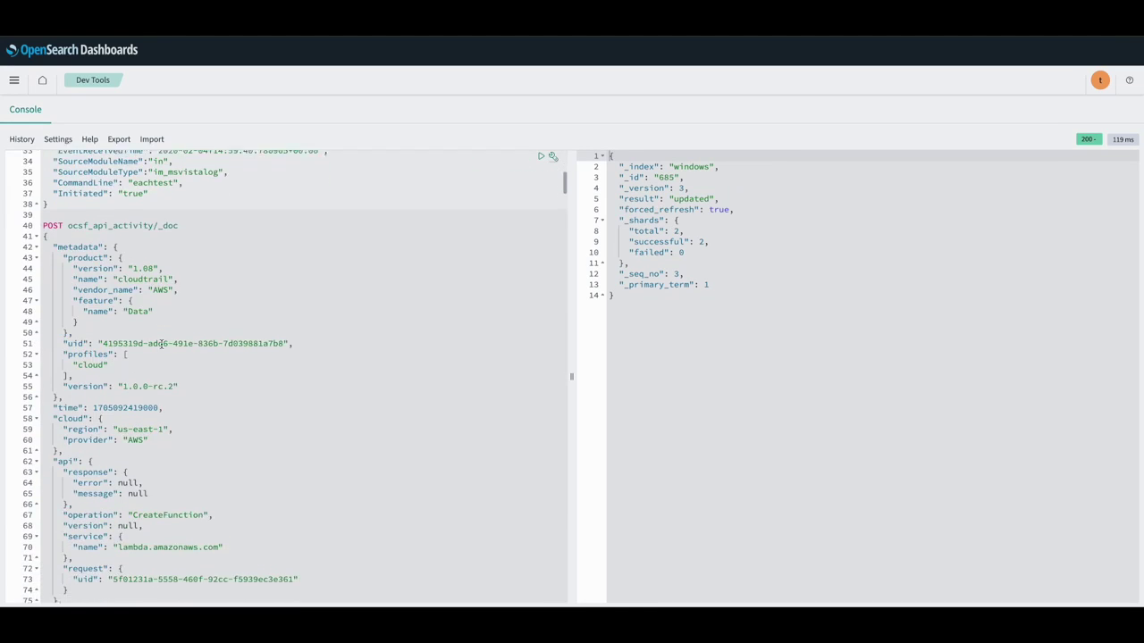
Index the CloudTrail CreateFunction event into ocsf_api_activity and go to the Findings page
{"action": "left_click", "coordinate": [132, 297]}
{"action": "key", "text": "ctrl+Return"}
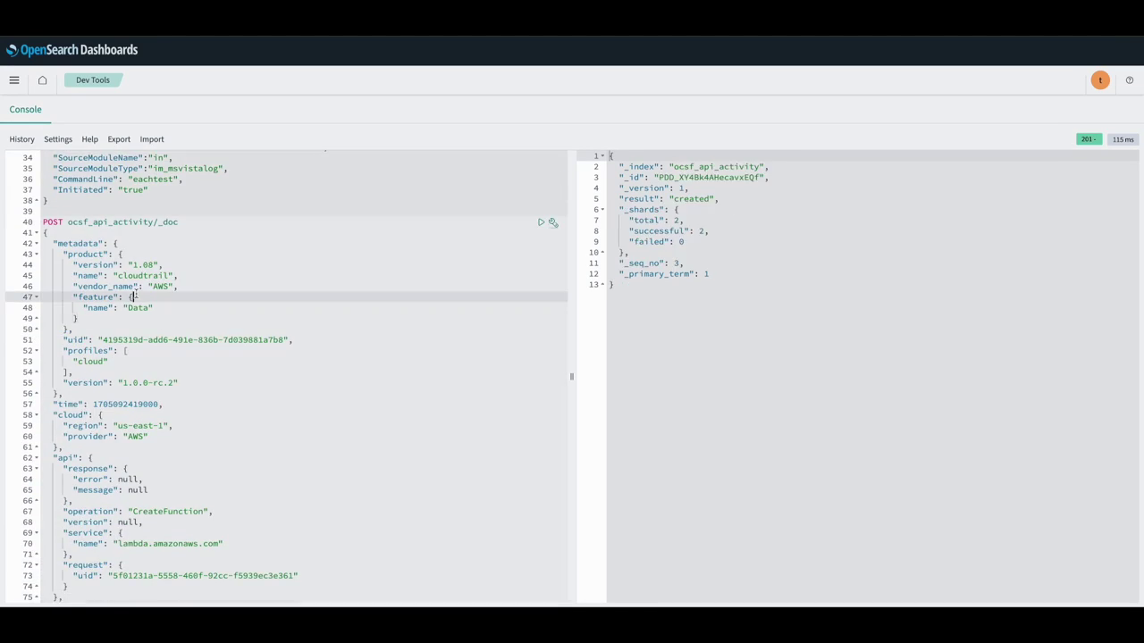
{"action": "scroll", "coordinate": [134, 295], "scroll_direction": "down", "scroll_amount": 2}
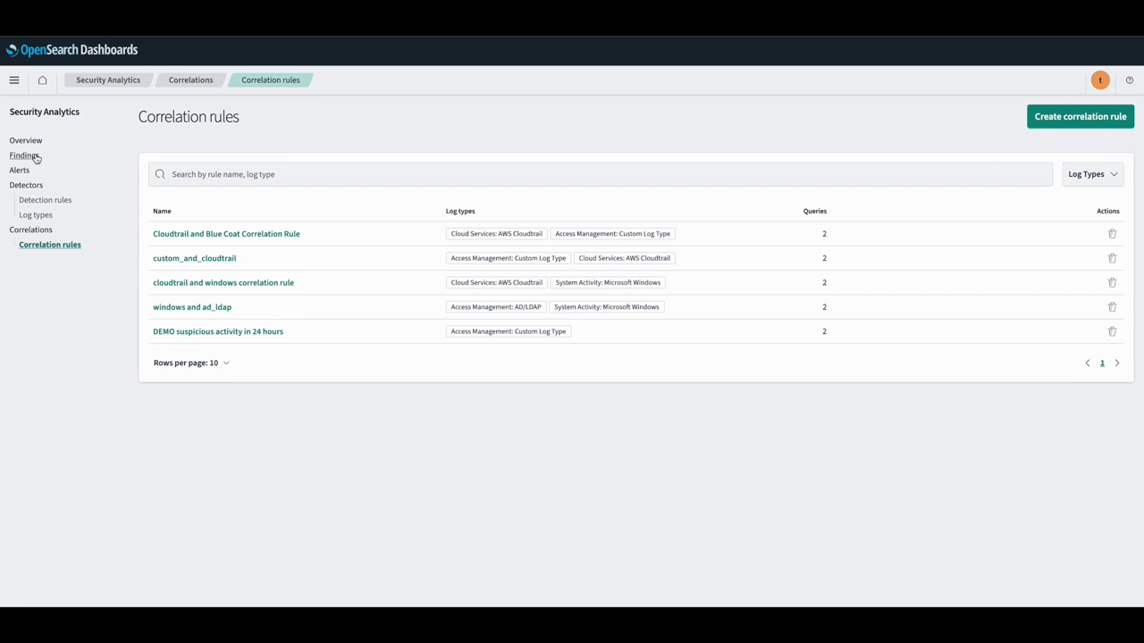
{"action": "left_click", "coordinate": [35, 158]}
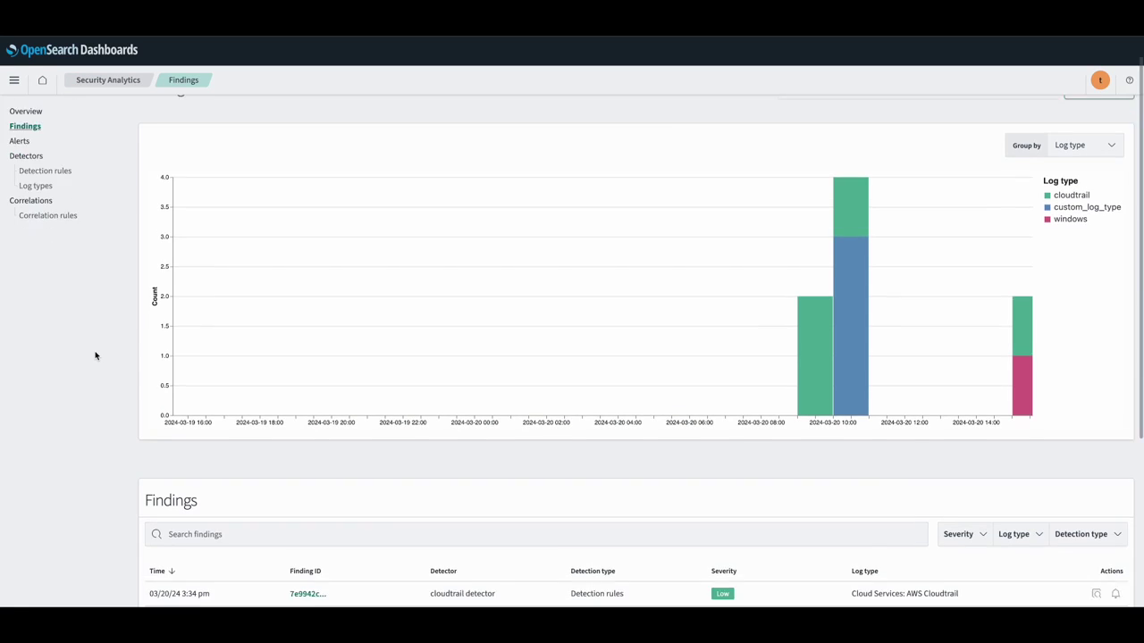
{"action": "scroll", "coordinate": [96, 355], "scroll_direction": "down", "scroll_amount": 3}
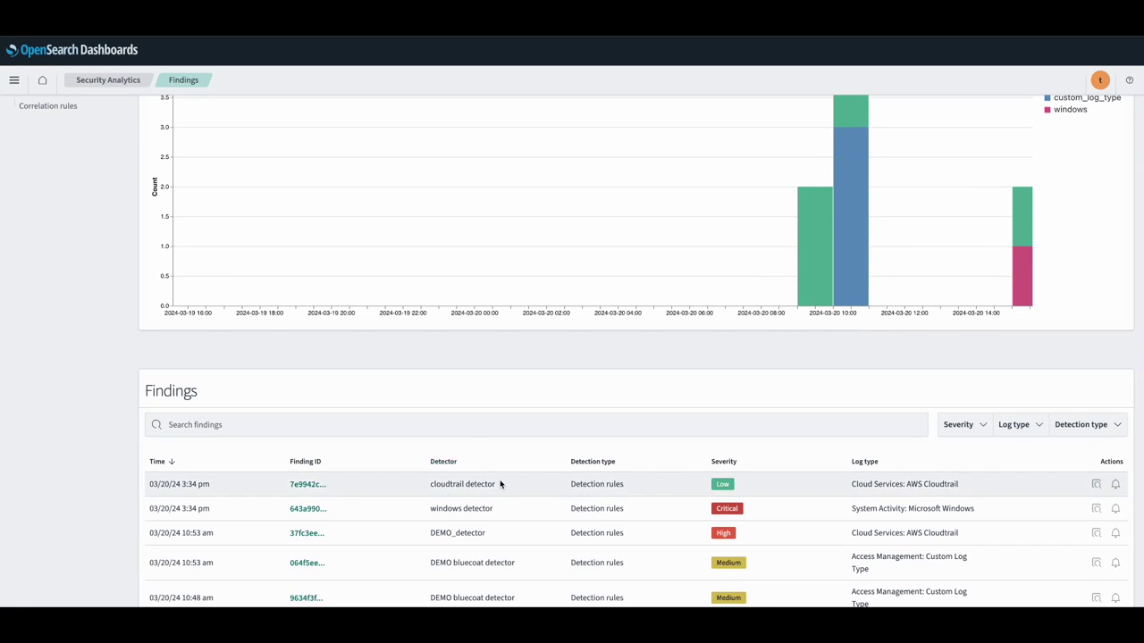
{"action": "left_click", "coordinate": [307, 483]}
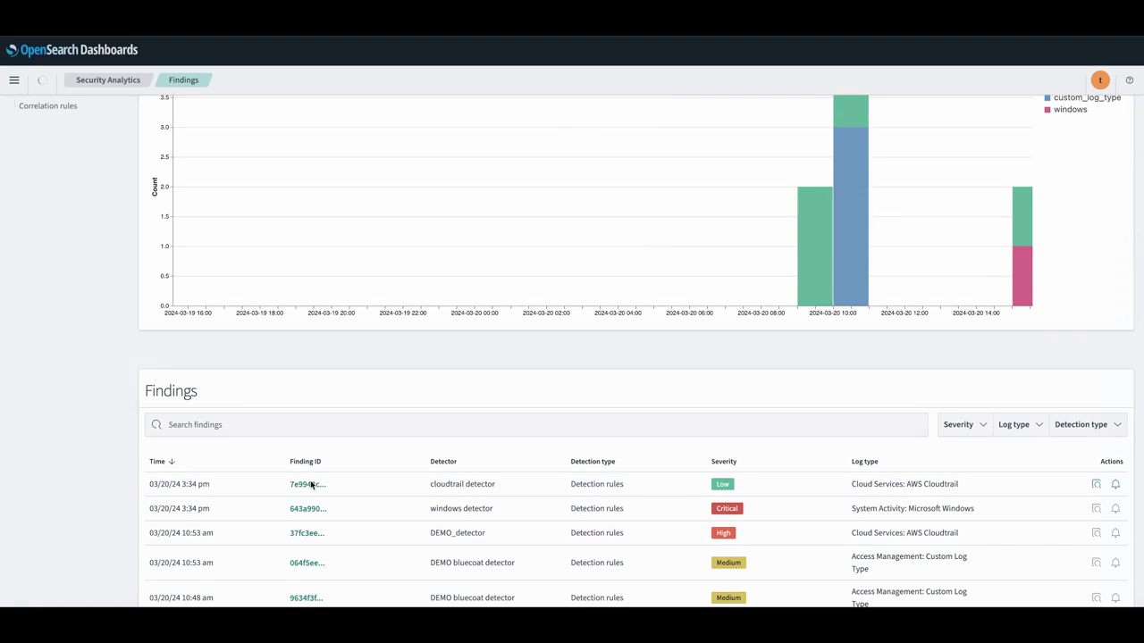
{"action": "scroll", "coordinate": [765, 441], "scroll_direction": "down", "scroll_amount": 5}
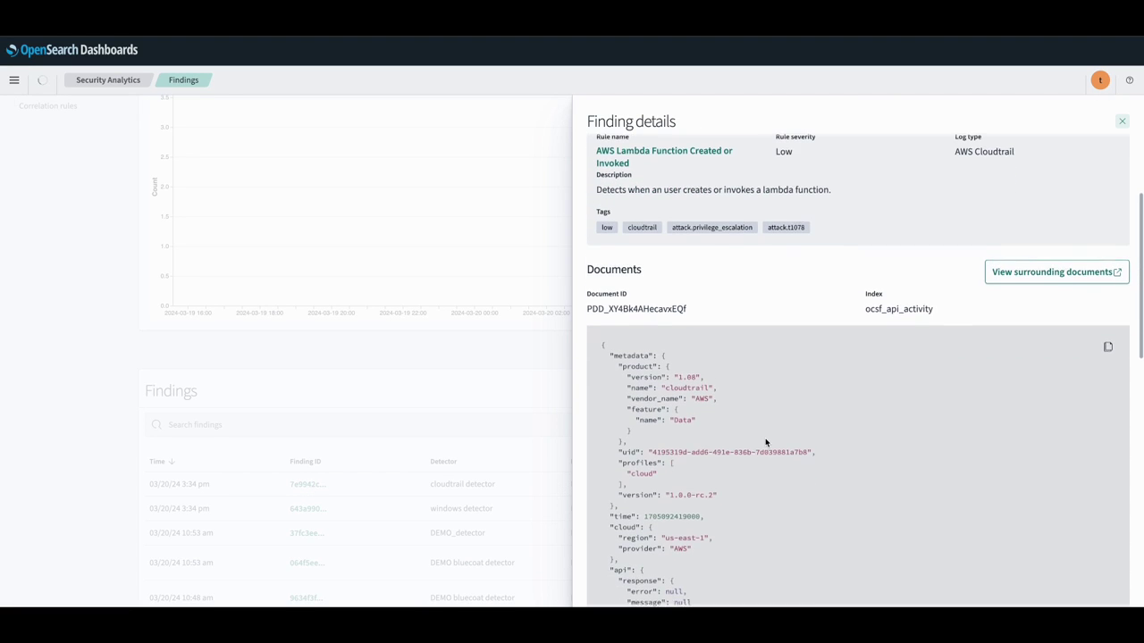
{"action": "scroll", "coordinate": [765, 441], "scroll_direction": "down", "scroll_amount": 3}
{"action": "left_click", "coordinate": [439, 444]}
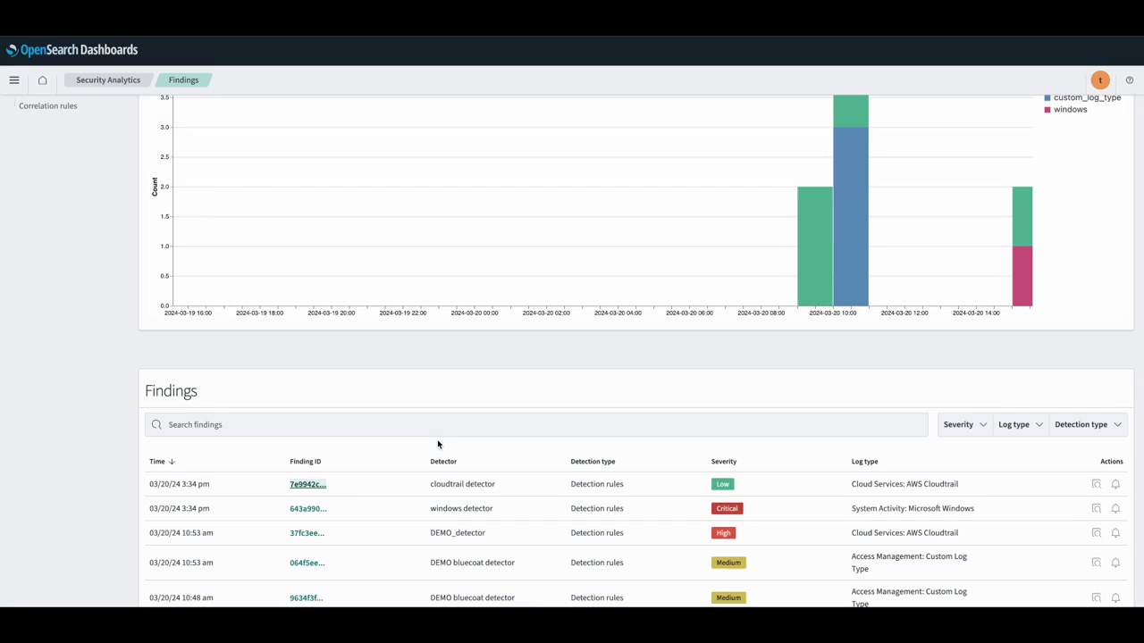
{"action": "left_click", "coordinate": [307, 507]}
{"action": "scroll", "coordinate": [748, 477], "scroll_direction": "down", "scroll_amount": 5}
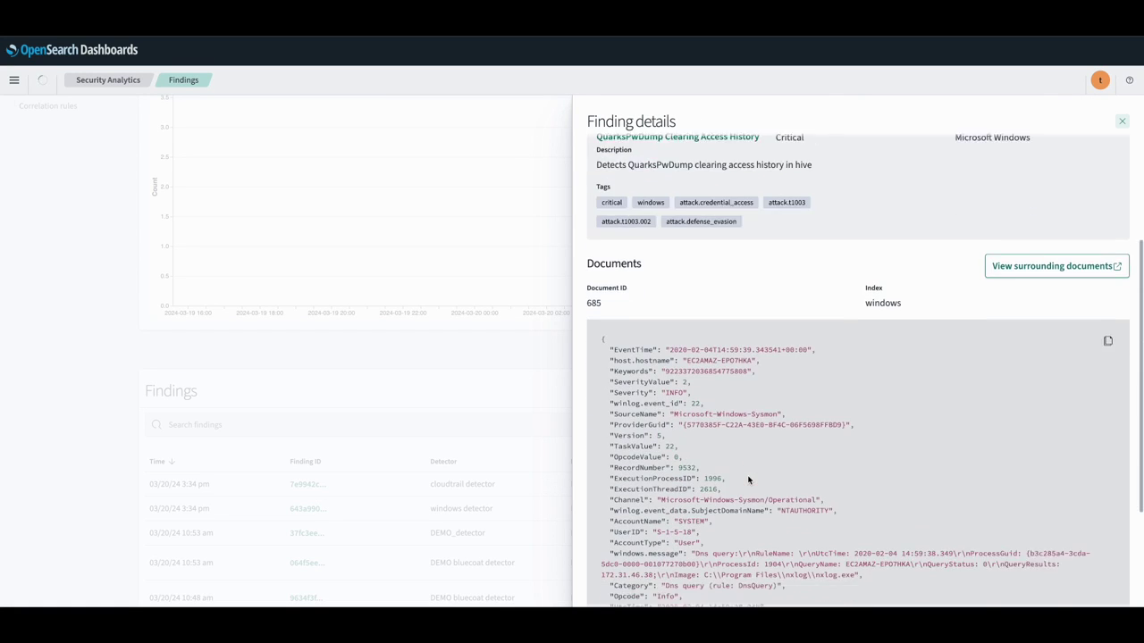
{"action": "scroll", "coordinate": [748, 477], "scroll_direction": "down", "scroll_amount": 3}
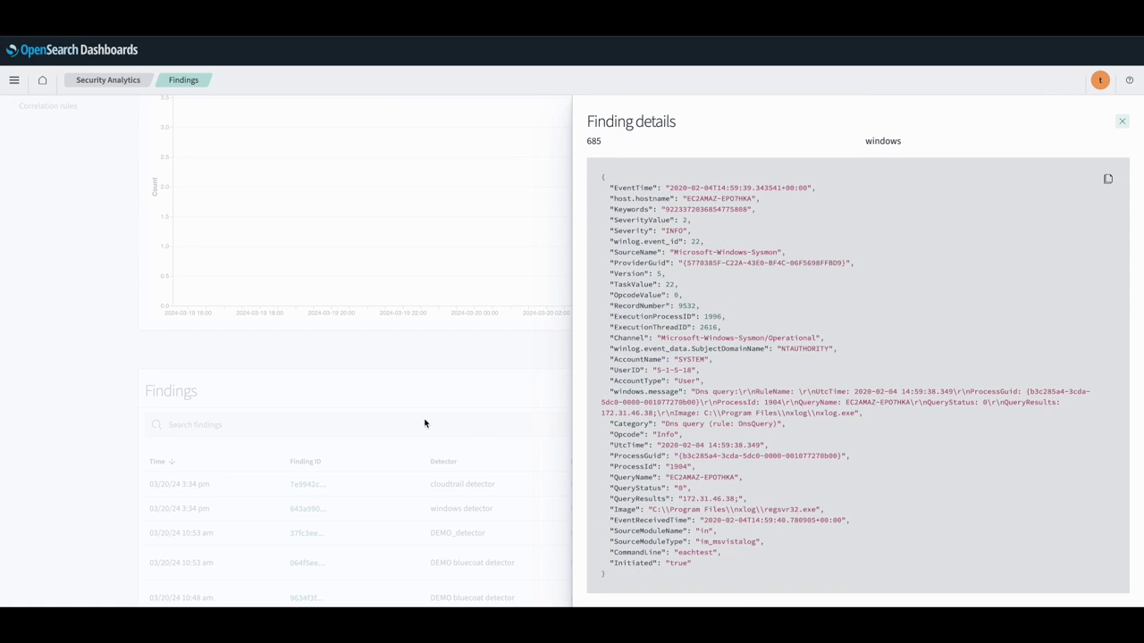
{"action": "left_click", "coordinate": [425, 422]}
{"action": "scroll", "coordinate": [425, 423], "scroll_direction": "up", "scroll_amount": 2}
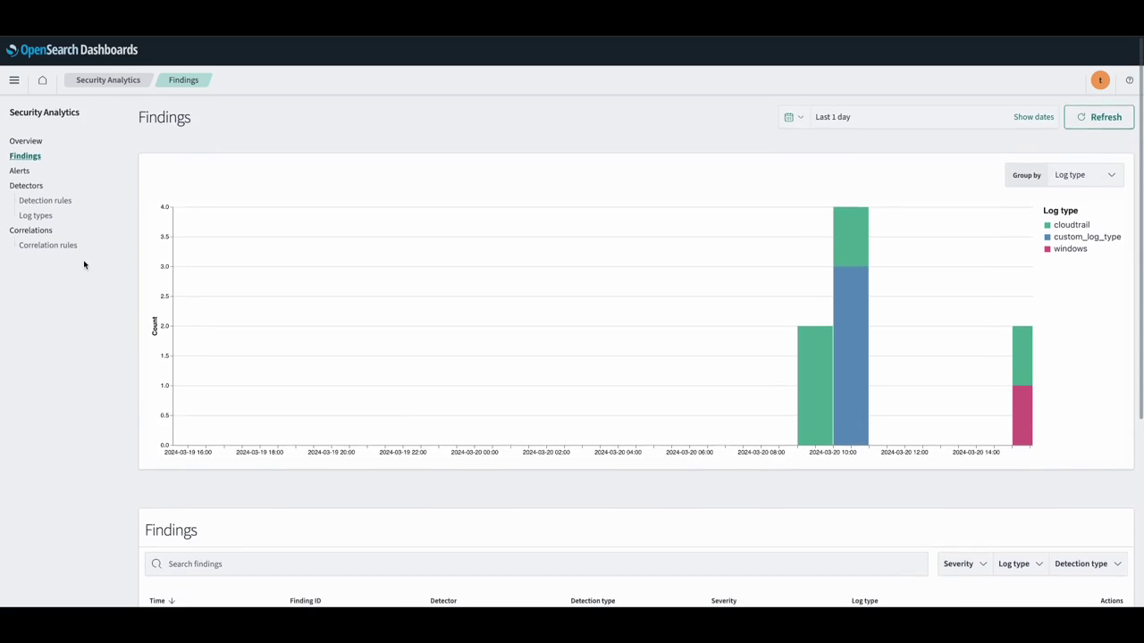
{"action": "left_click", "coordinate": [39, 233]}
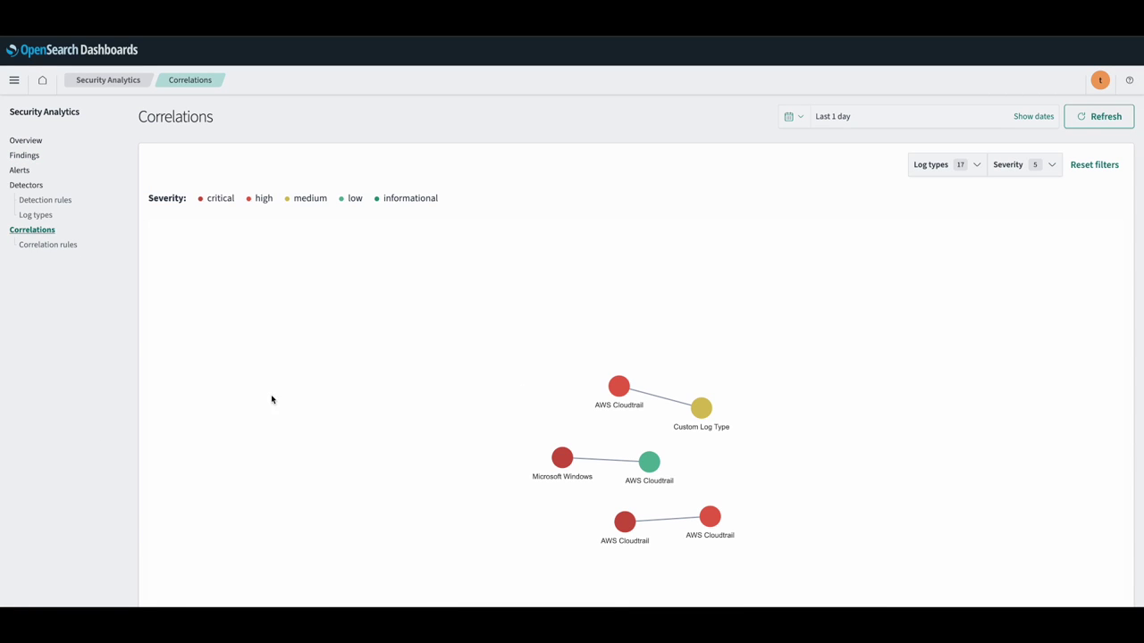
Change the Correlations graph time range from 24 hours to the last 1 hour
{"action": "left_click_drag", "start_coordinate": [533, 434], "coordinate": [534, 393]}
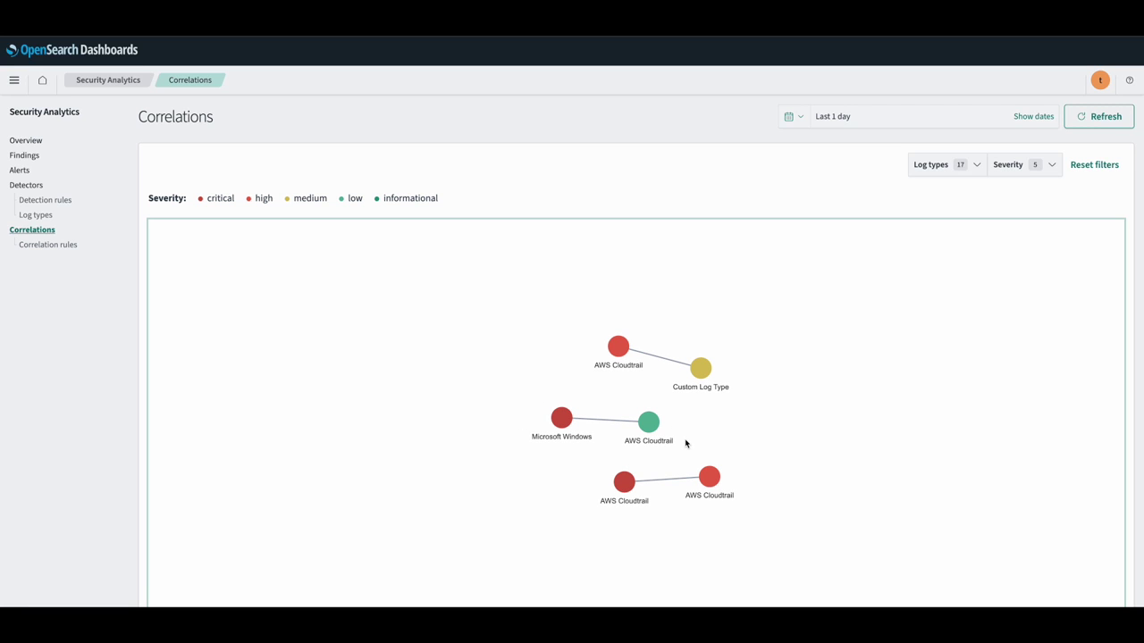
{"action": "left_click", "coordinate": [978, 166]}
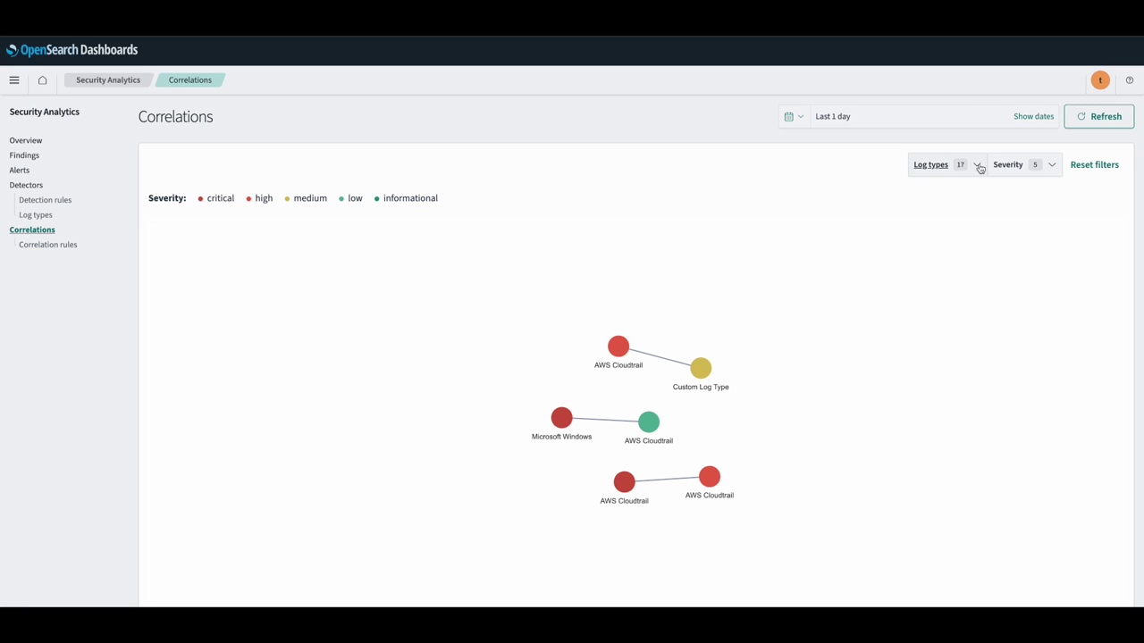
{"action": "left_click", "coordinate": [978, 166]}
{"action": "left_click", "coordinate": [1054, 166]}
{"action": "left_click", "coordinate": [904, 116]}
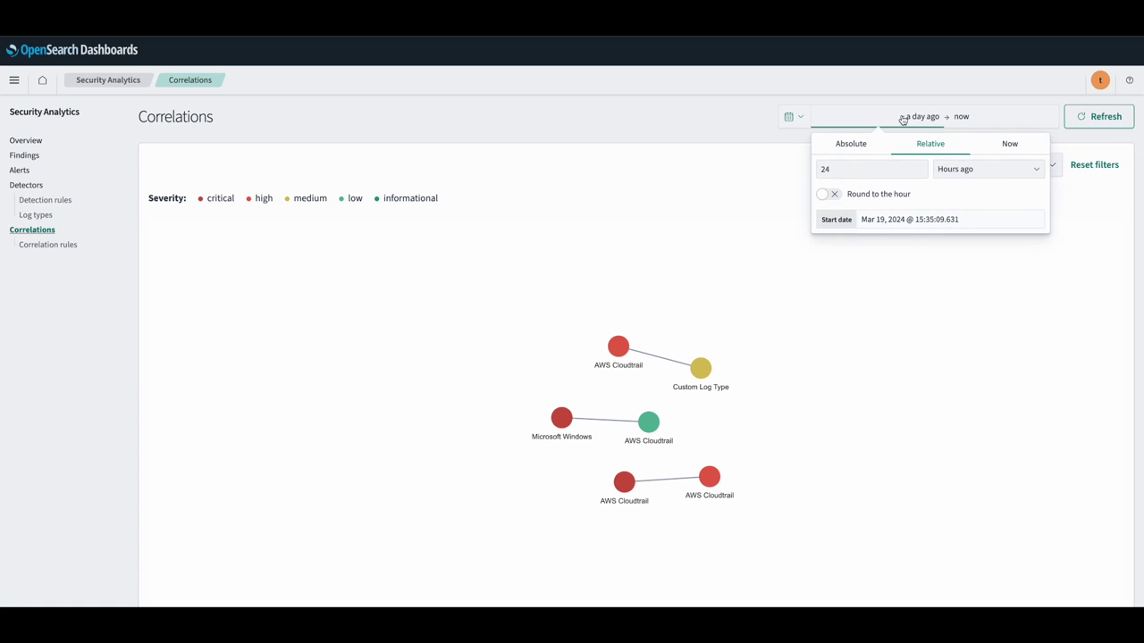
{"action": "left_click", "coordinate": [913, 170]}
{"action": "key", "text": "BackSpace"}
{"action": "key", "text": "BackSpace"}
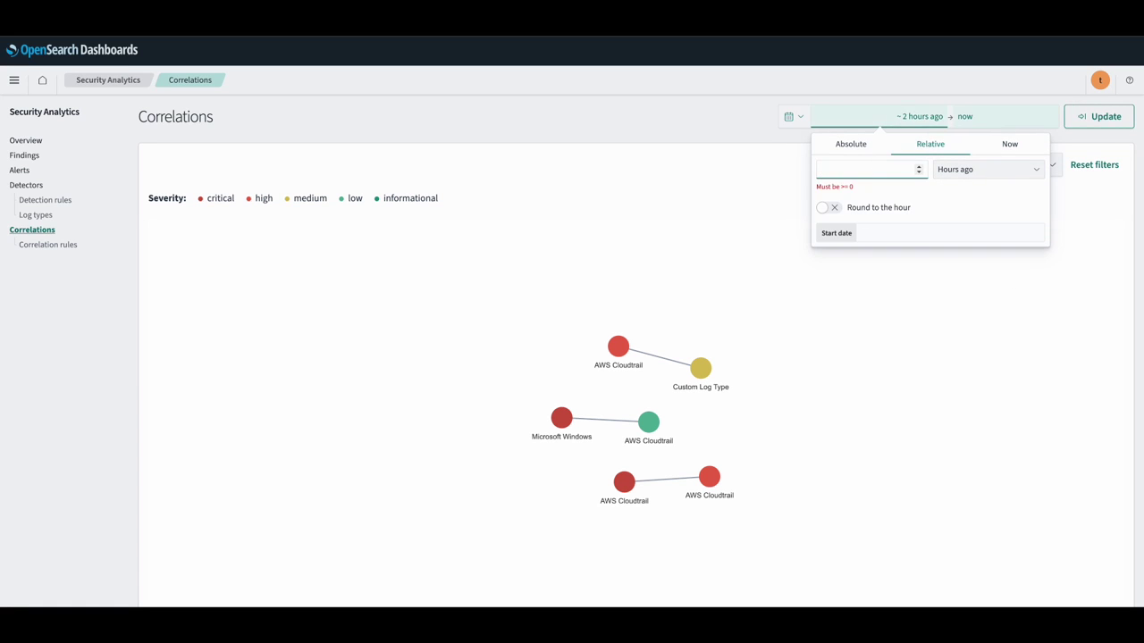
{"action": "type", "text": "1"}
{"action": "left_click", "coordinate": [1104, 117]}
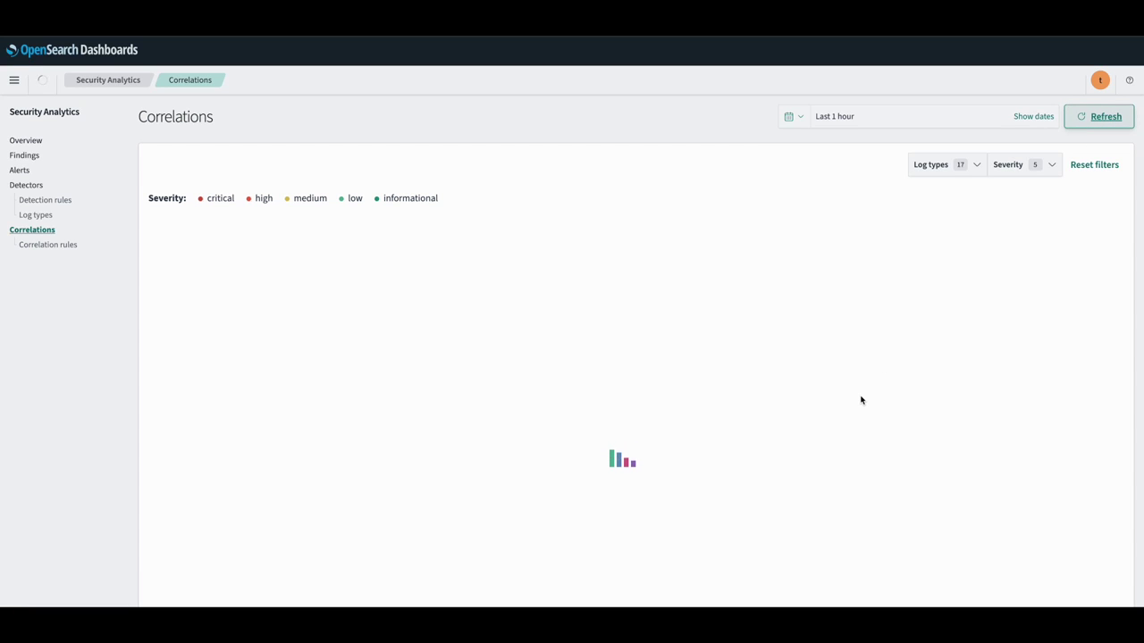
Open the Microsoft Windows node's correlation details, highlighting the AWS Cloudtrail match scoring 0.01
{"action": "left_click", "coordinate": [665, 388]}
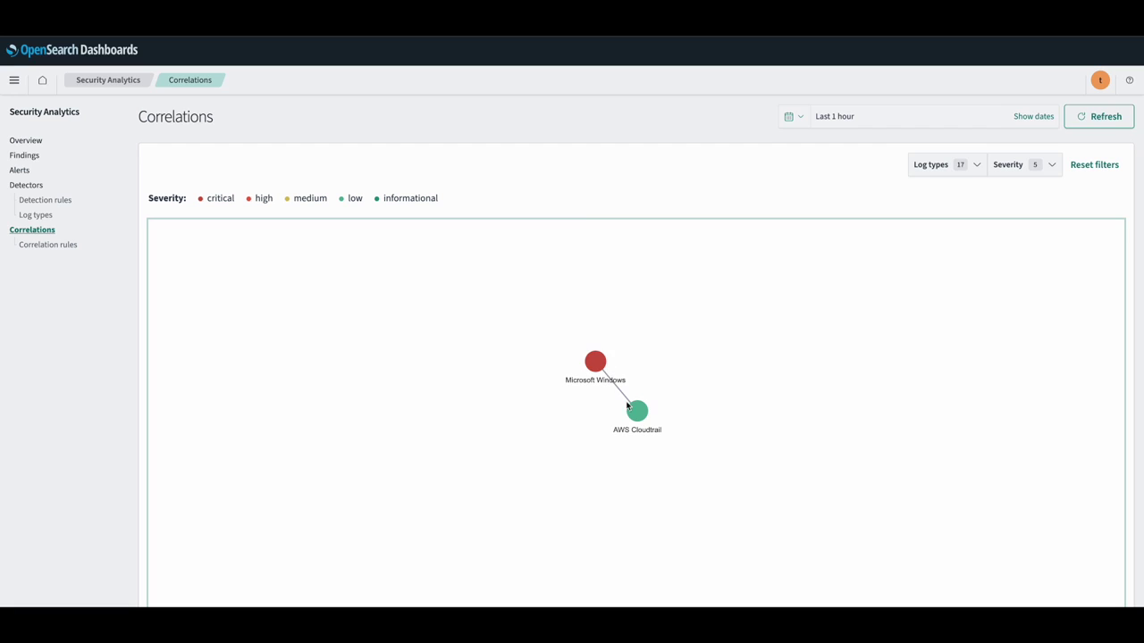
{"action": "left_click", "coordinate": [592, 362]}
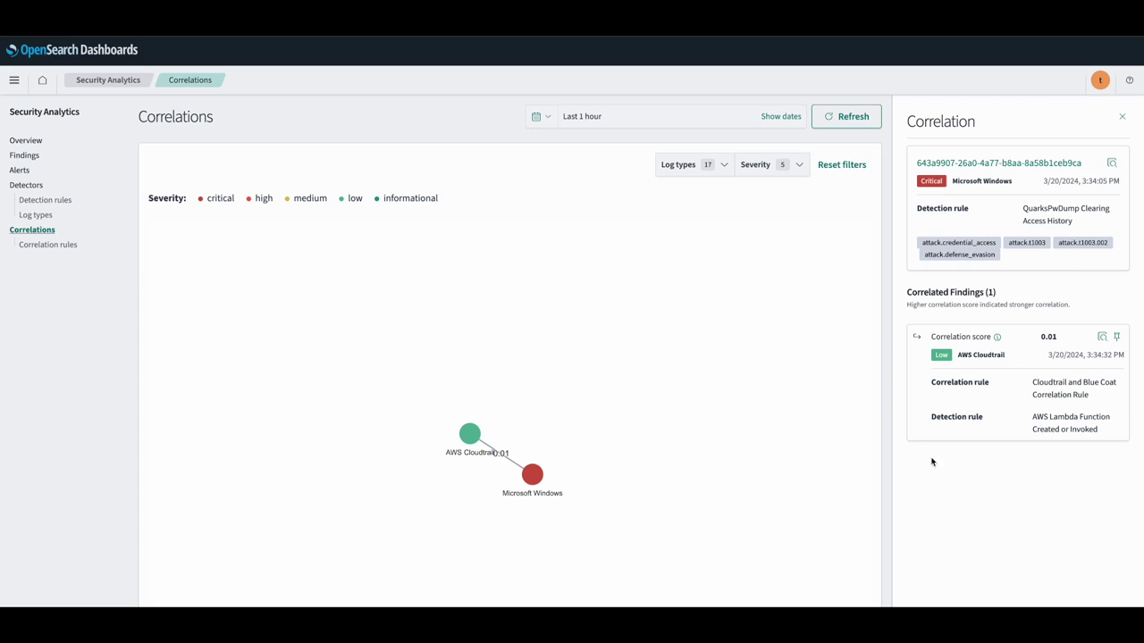
{"action": "left_click_drag", "start_coordinate": [1065, 338], "coordinate": [1040, 337]}
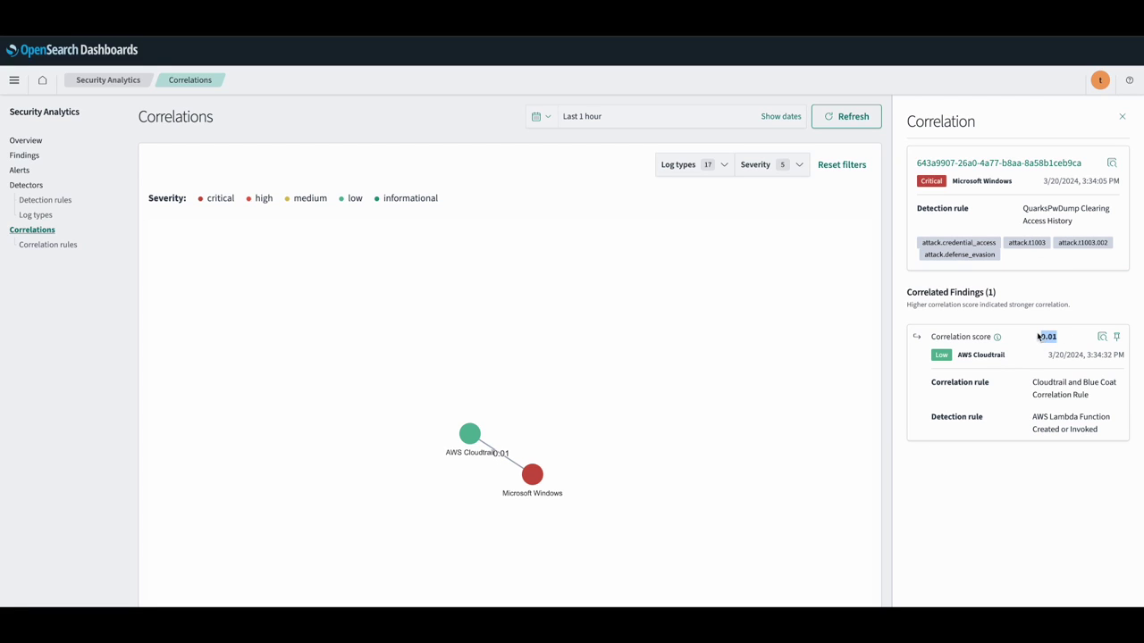